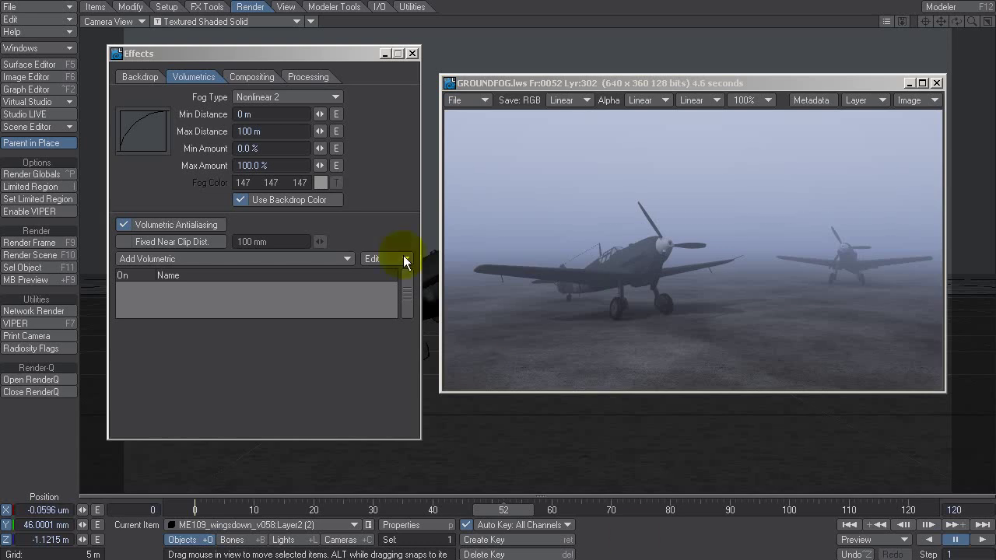
Stop the fog from using the backdrop color and give the fog color texture a Gradient layer.
click(239, 199)
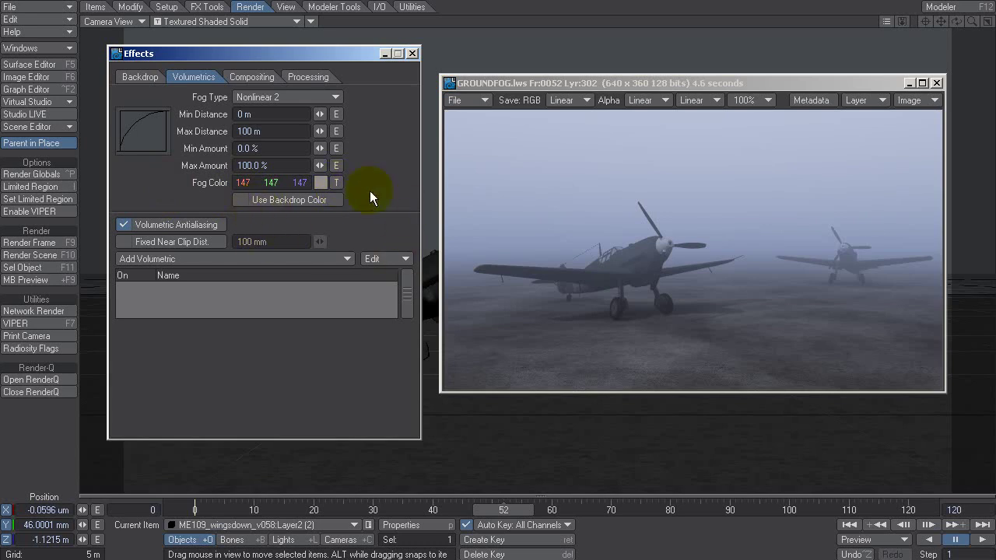
click(335, 182)
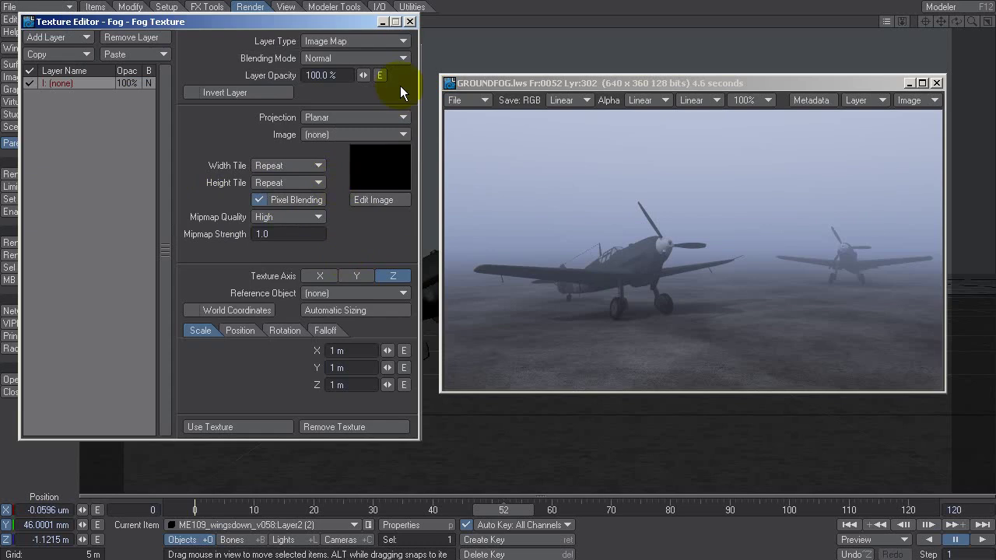
click(325, 40)
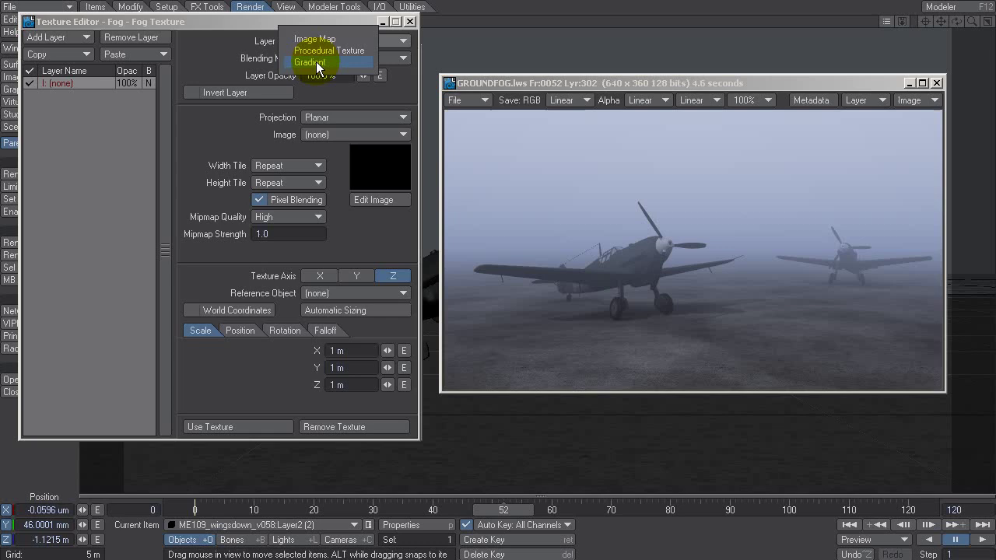
click(316, 61)
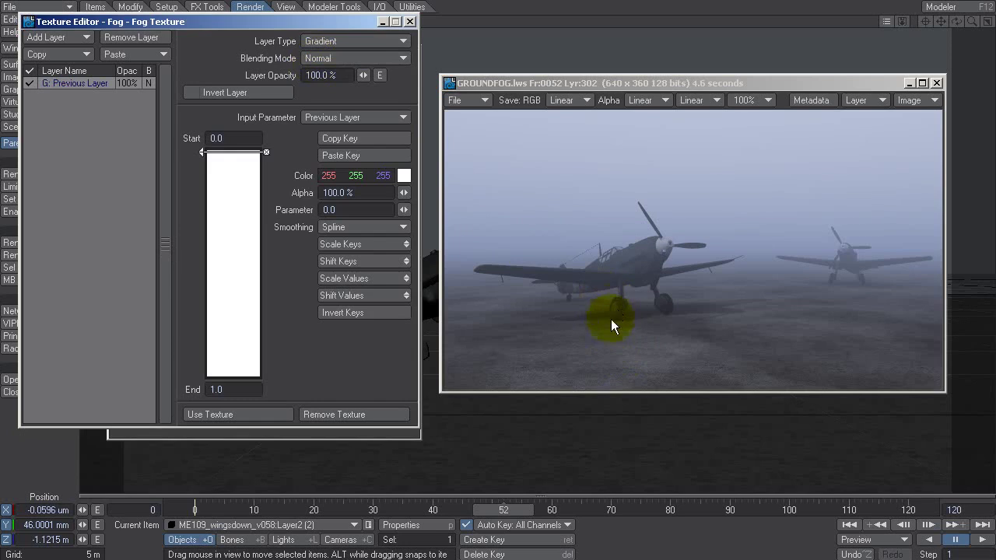
Drive the fog gradient by Y Distance to Object, referencing New Ground Plane Object, with the end at 1 m.
click(320, 118)
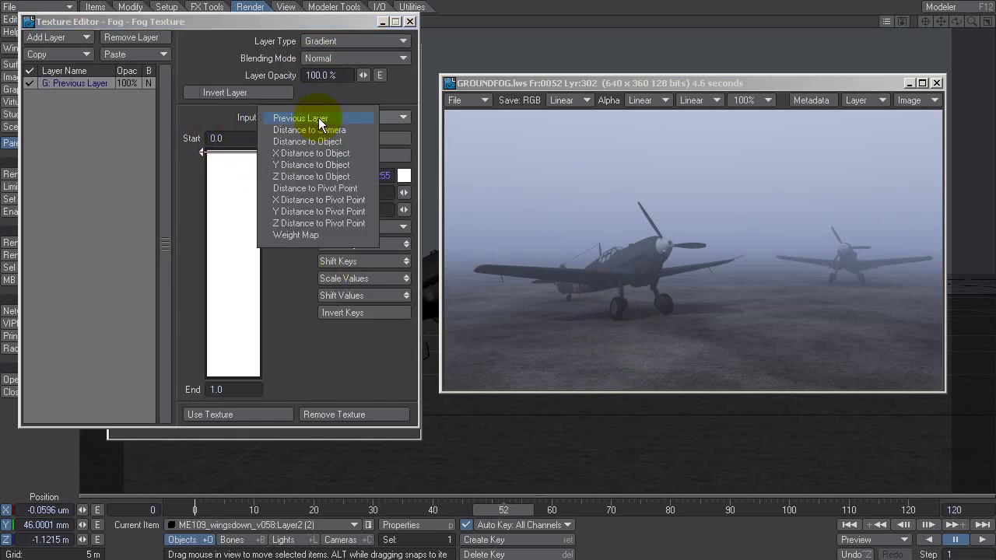
click(319, 164)
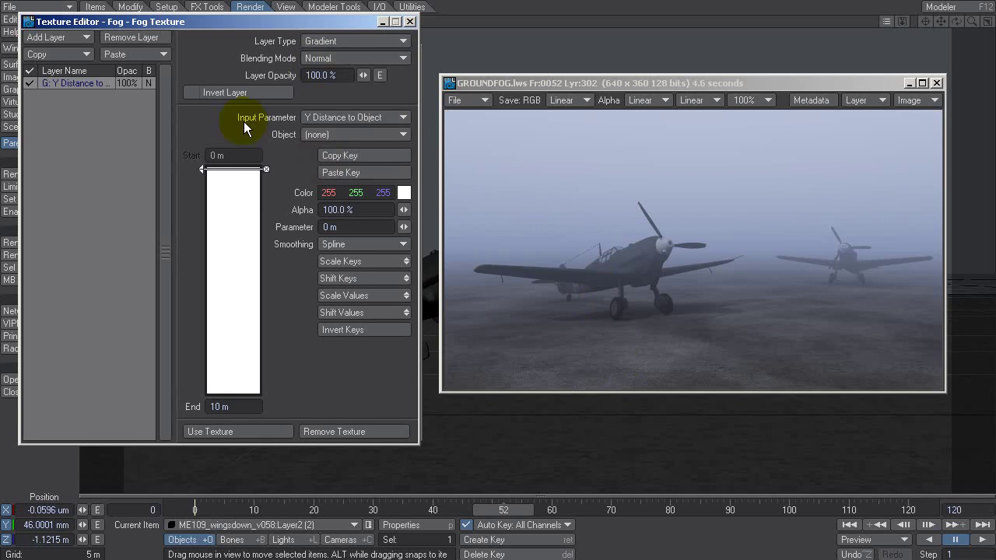
click(317, 137)
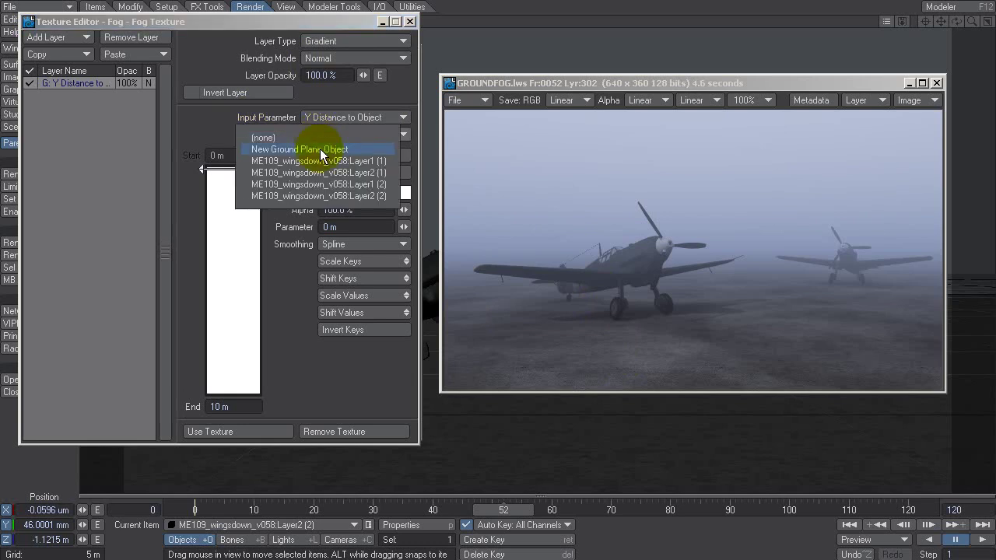
click(321, 154)
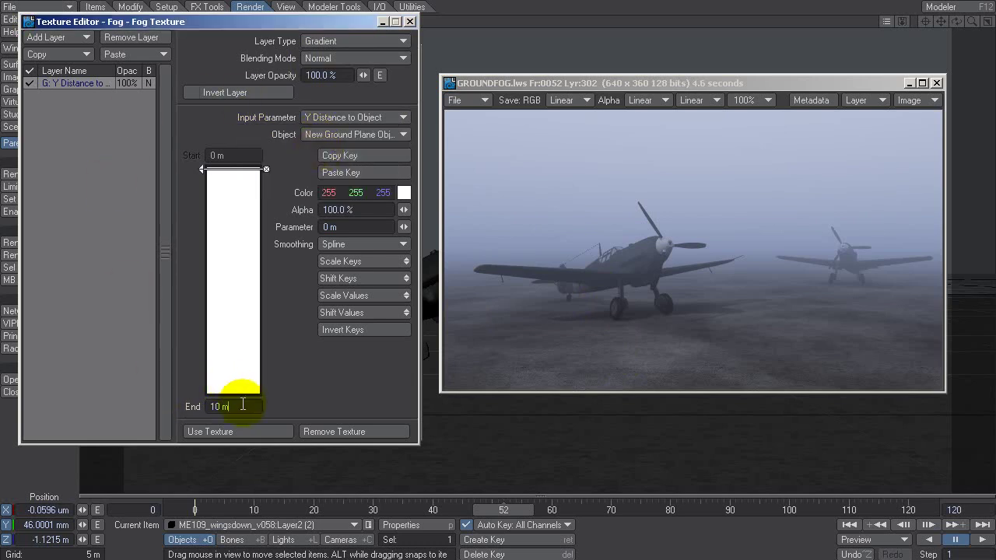
text(1)
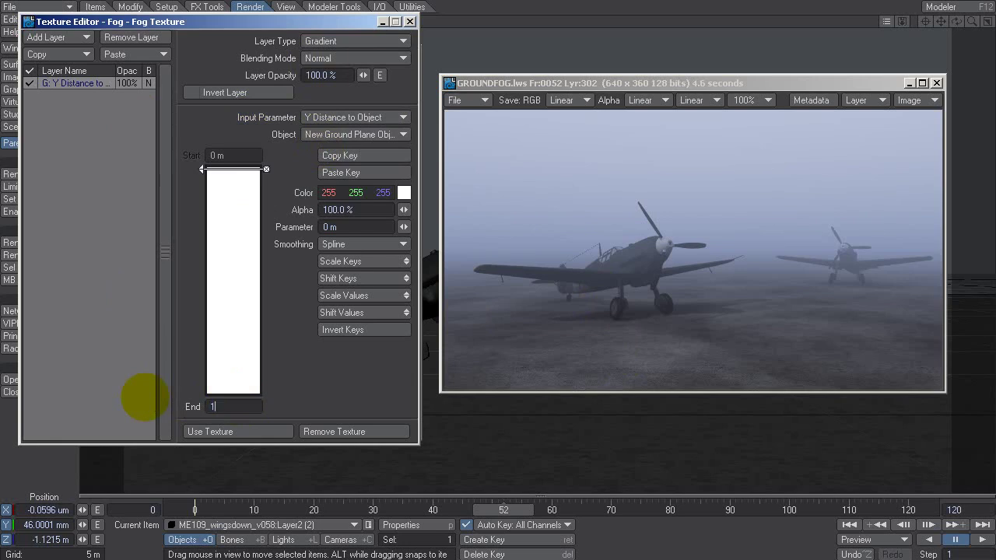
key(Tab)
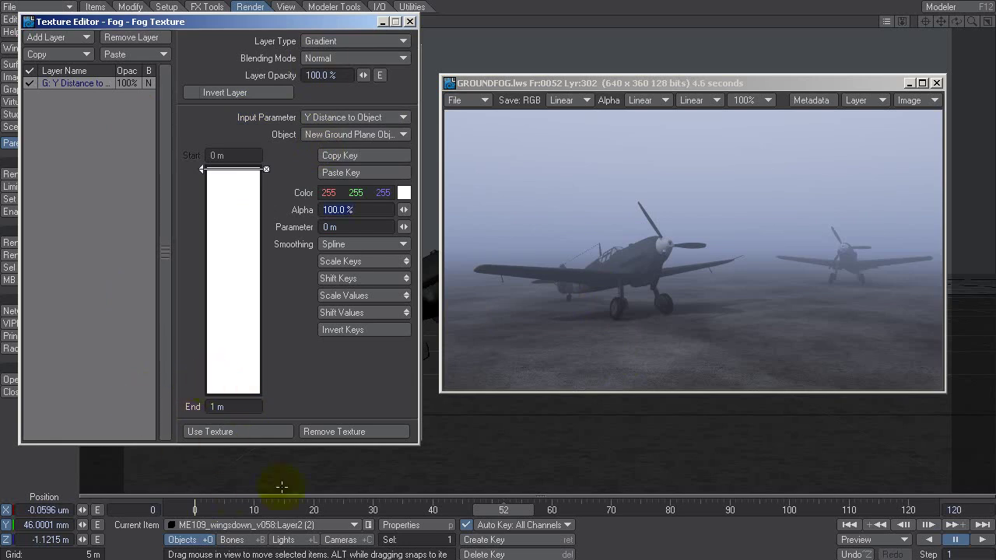
Add a black key at the 1 m end of the fog gradient and apply the texture.
drag(232, 254, 229, 403)
click(403, 192)
drag(397, 195, 144, 178)
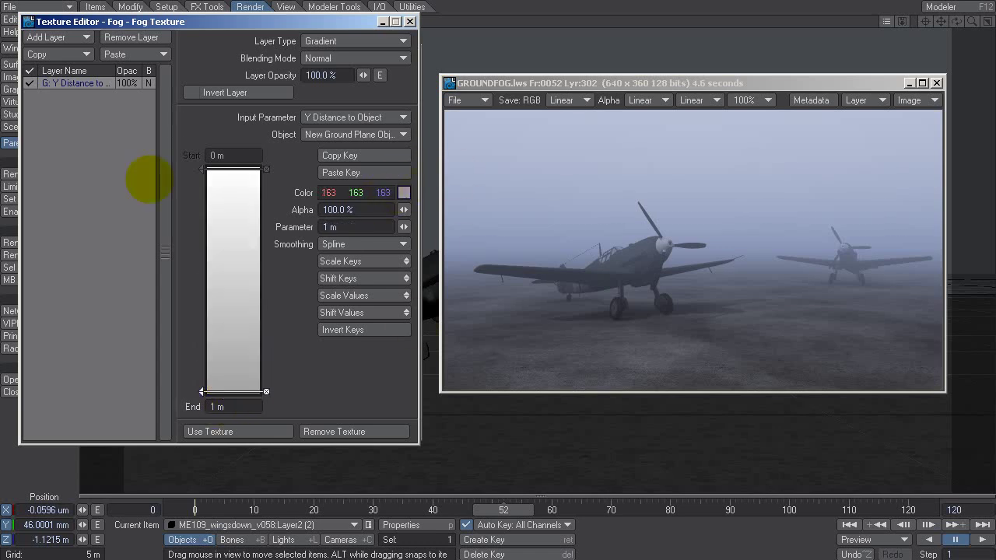
click(258, 430)
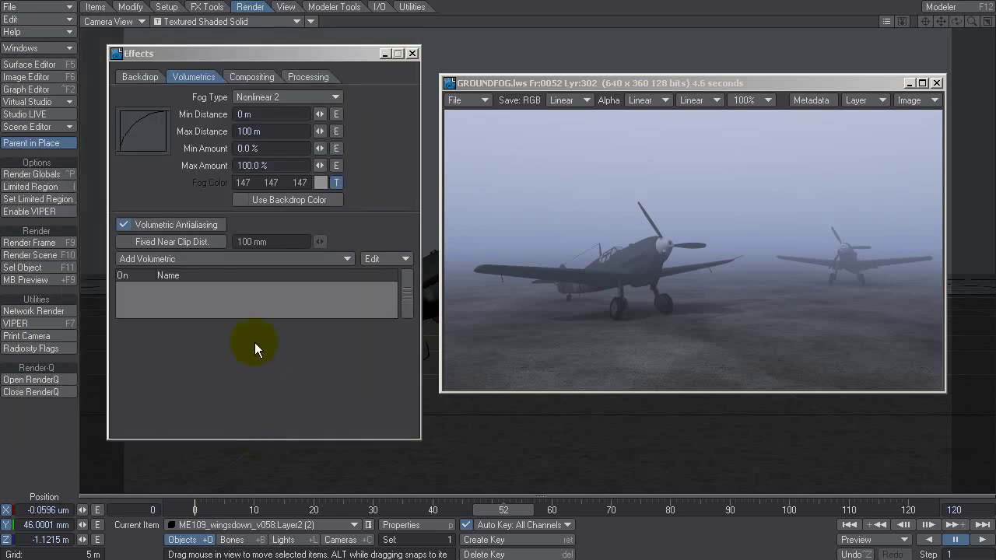
Render frame 52 and compare the new render with the previous foggy render.
key(F9)
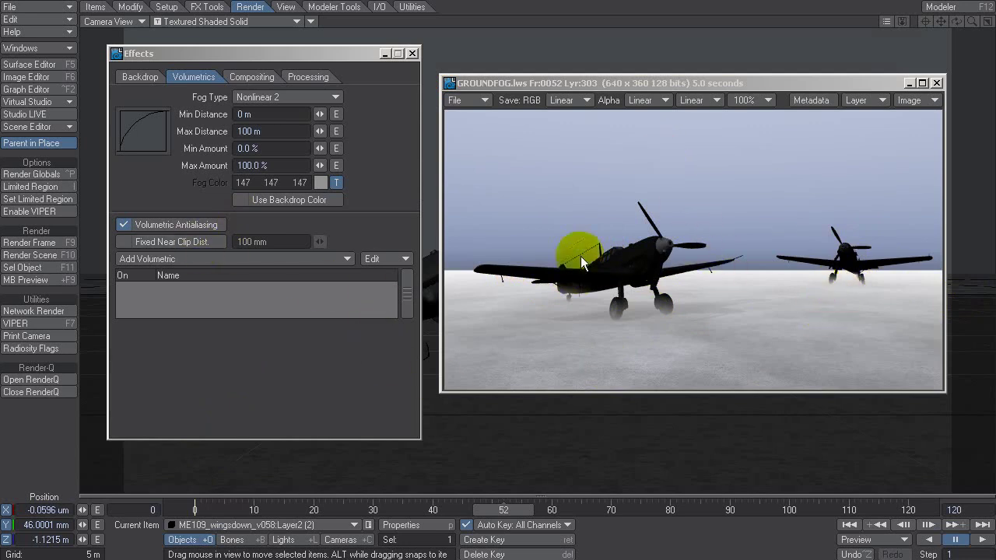
click(887, 99)
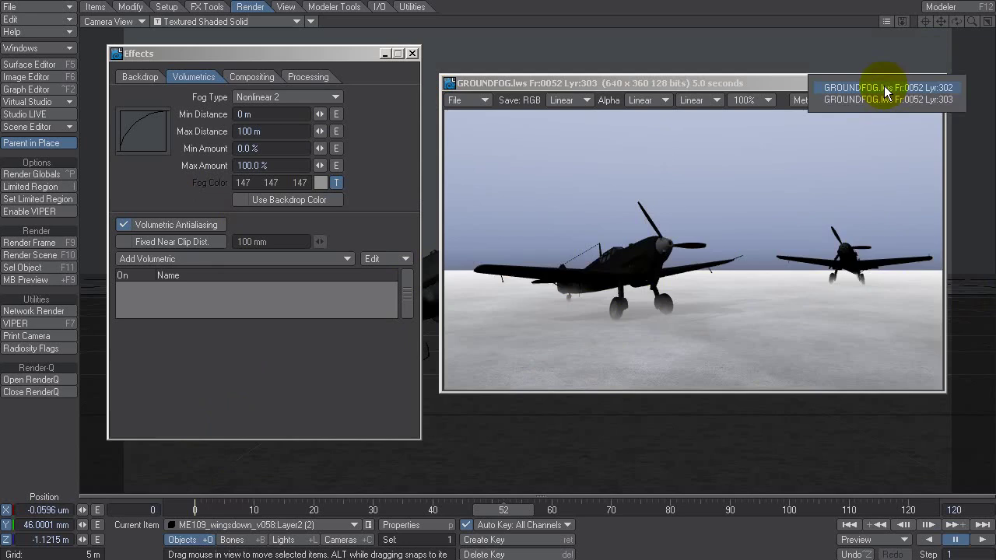
click(883, 87)
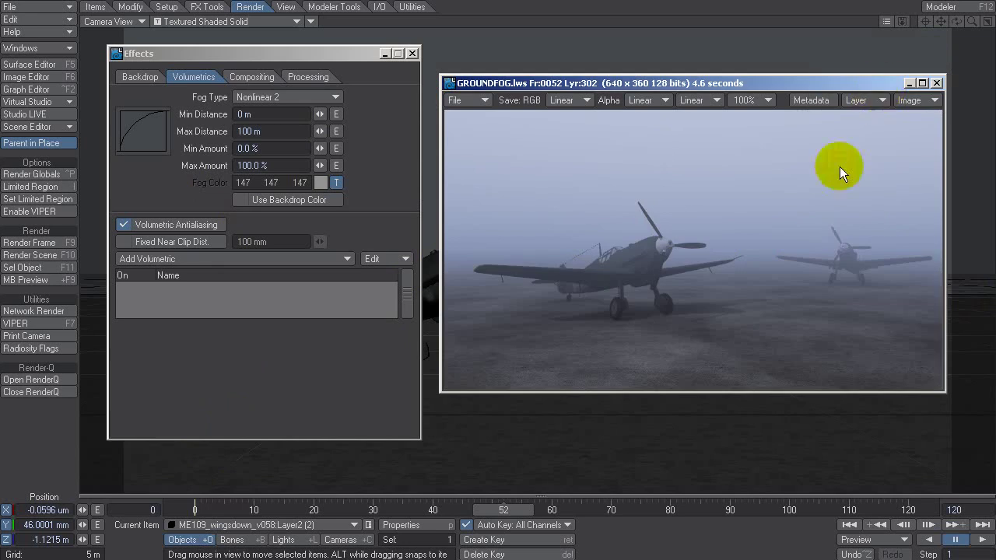
click(876, 102)
click(876, 109)
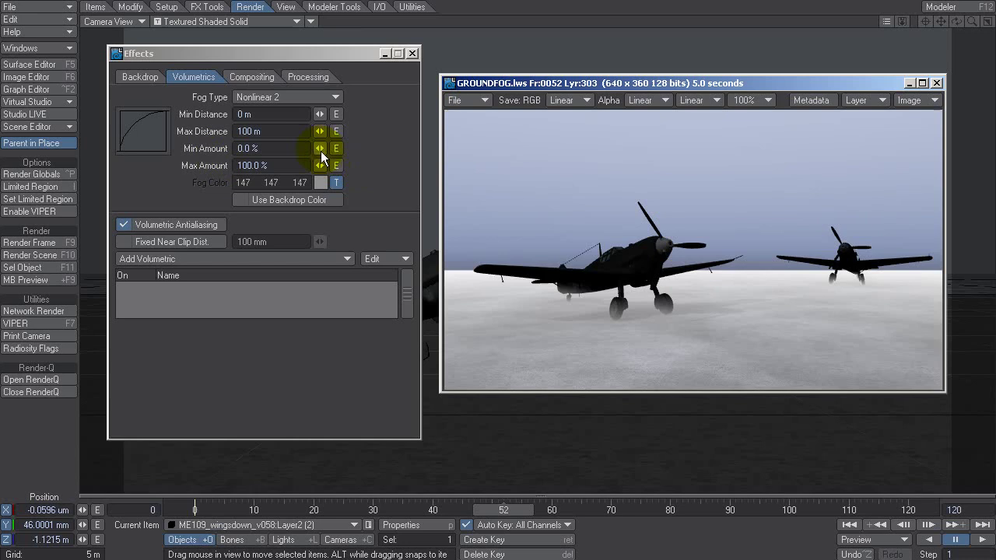
Set the fog's minimum amount to 100% and turn off the gradient backdrop, rendering the frame after each change.
drag(317, 147, 37, 160)
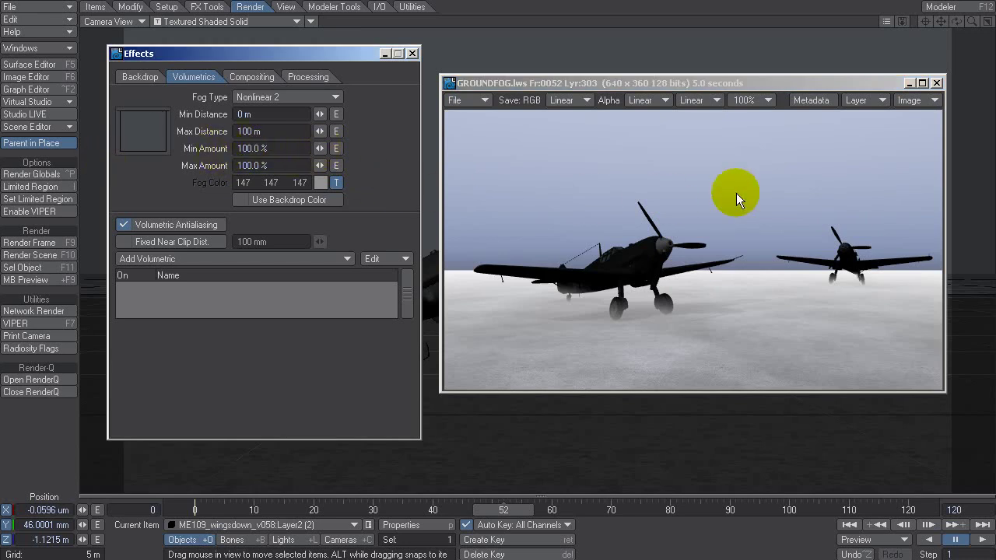
key(F9)
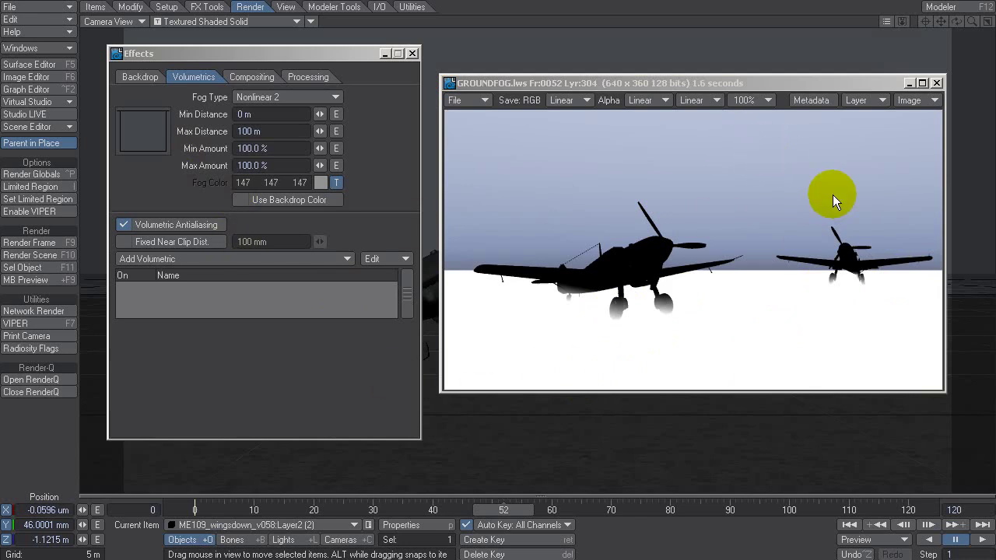
click(140, 76)
click(137, 114)
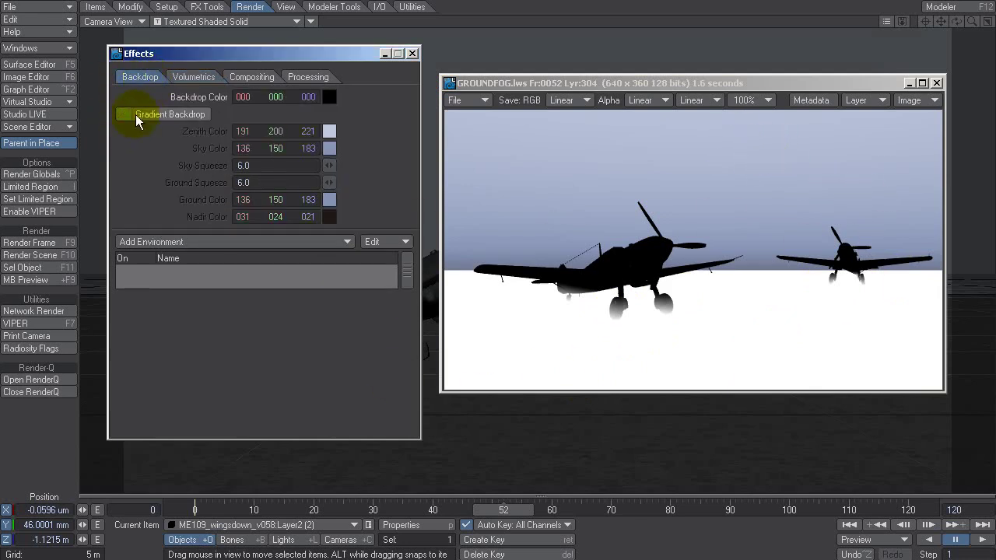
key(F9)
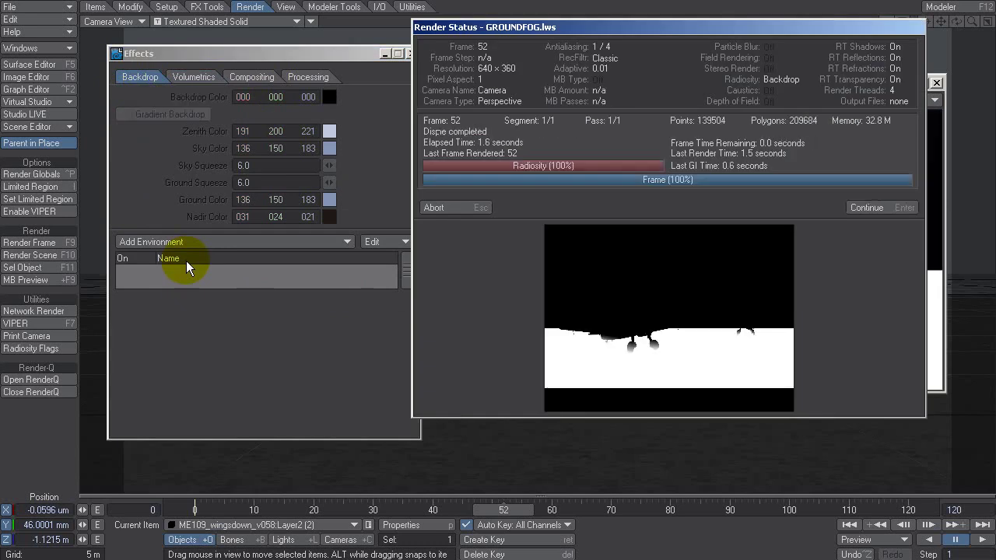
key(Return)
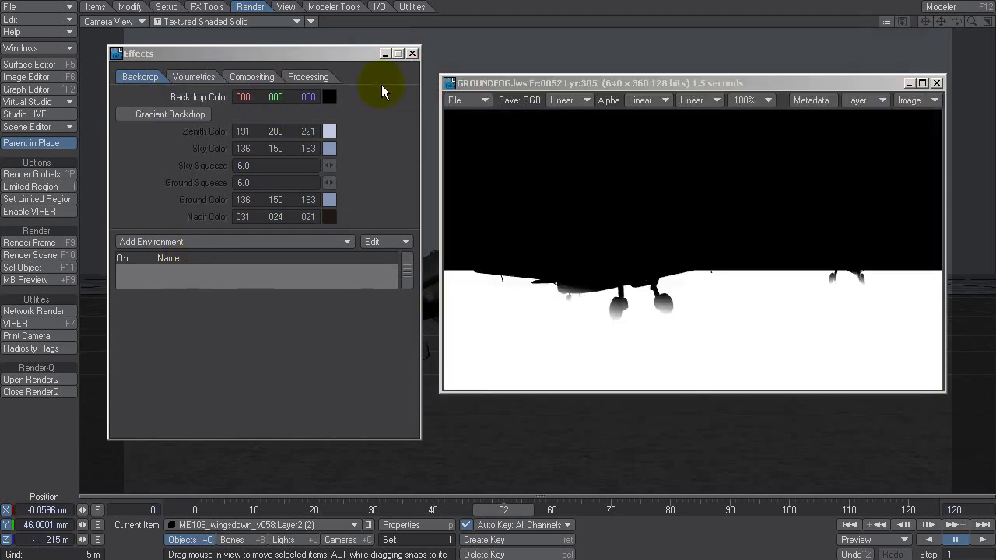
Save the black-and-white fog render as a JPEG, overwriting GroundFog_morning.jpg in the renders folder.
click(482, 101)
mouse_move(483, 102)
click(589, 161)
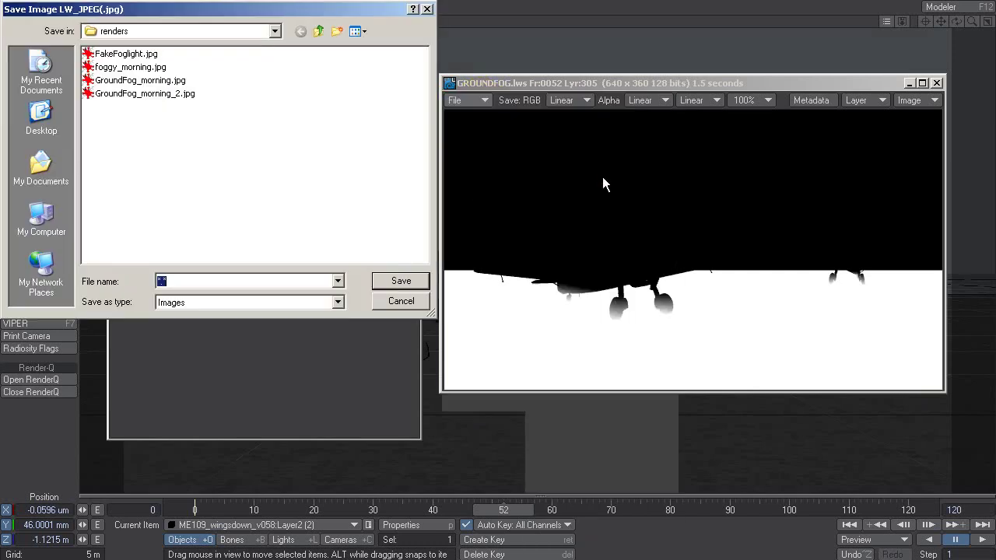
click(144, 81)
click(392, 285)
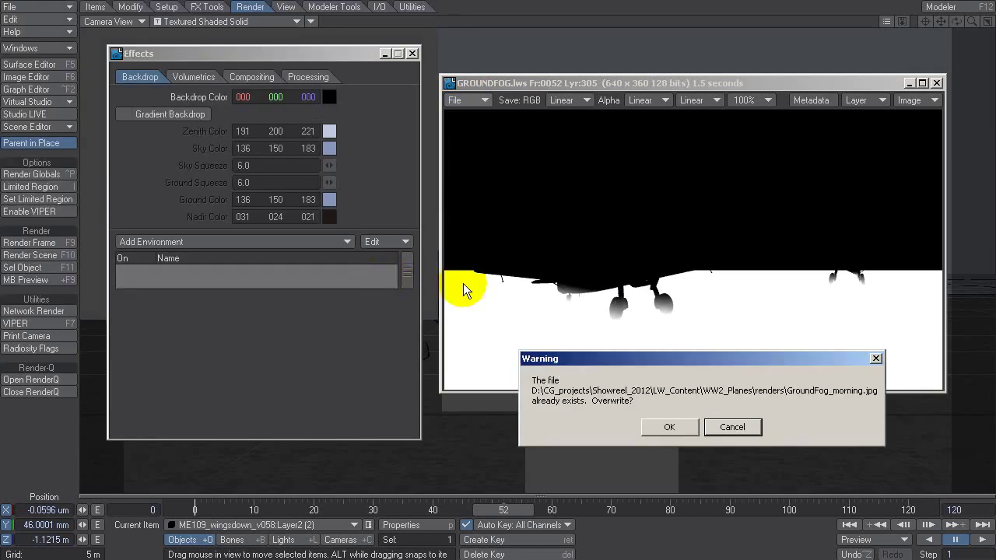
click(672, 425)
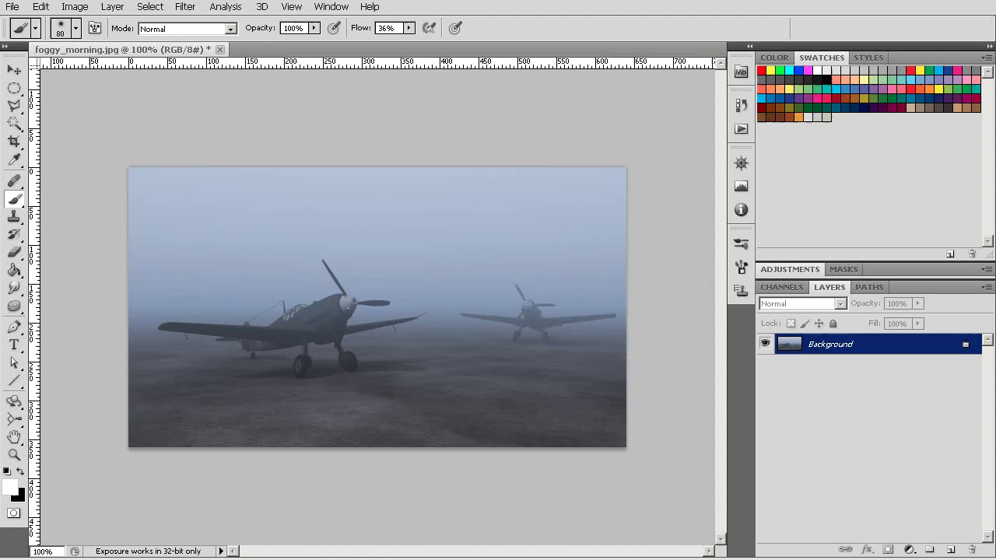
In Photoshop, place GroundFog_morning.jpg as a layer above the foggy_morning.jpg background.
click(21, 10)
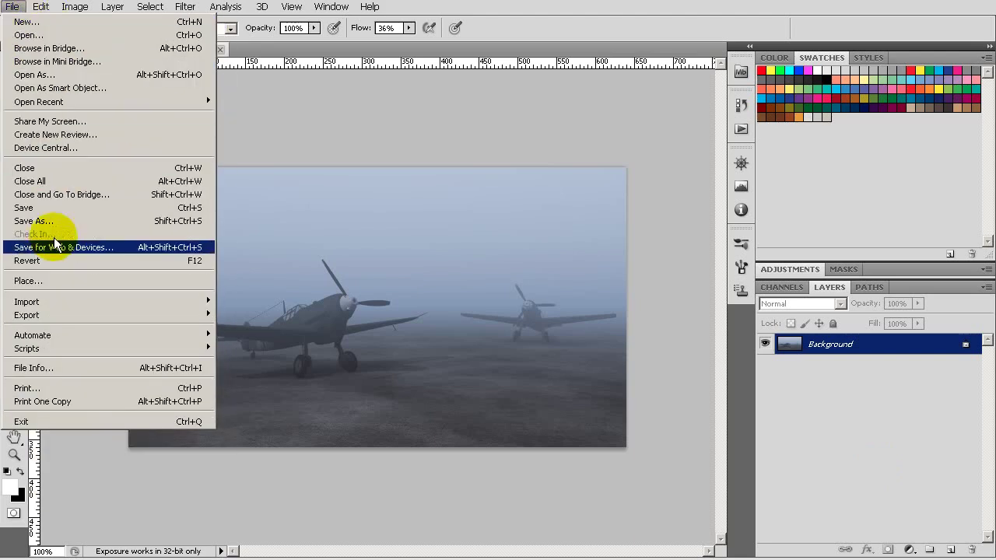
click(67, 281)
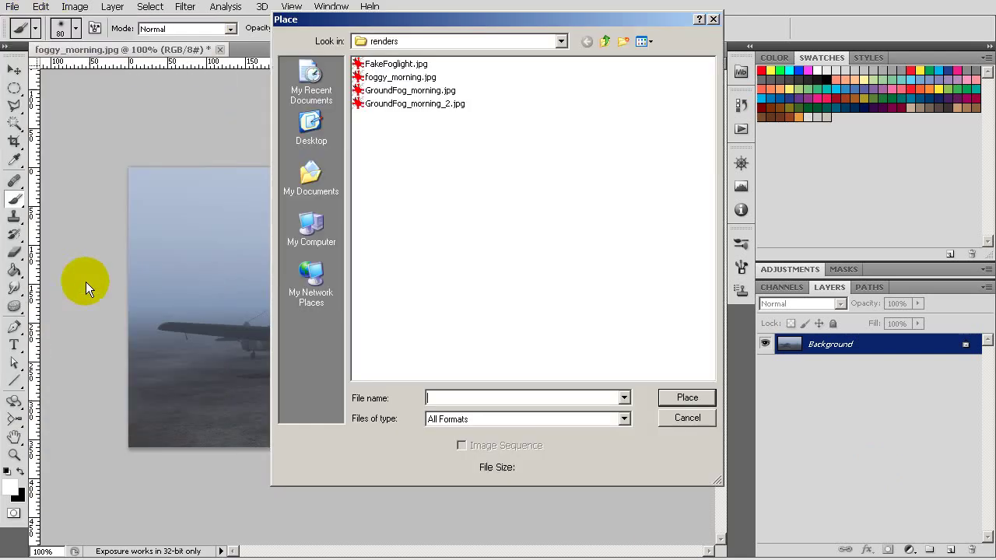
click(434, 92)
click(671, 398)
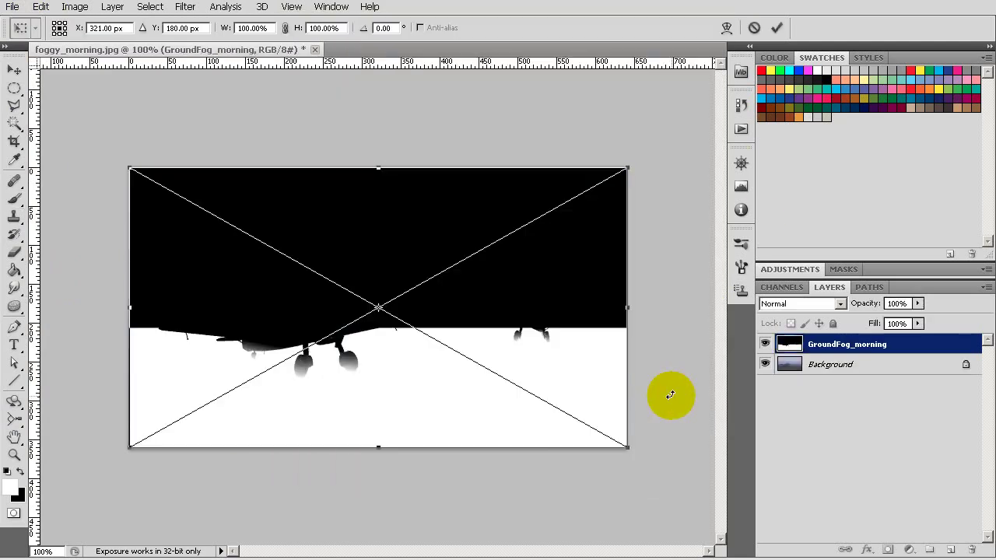
key(b)
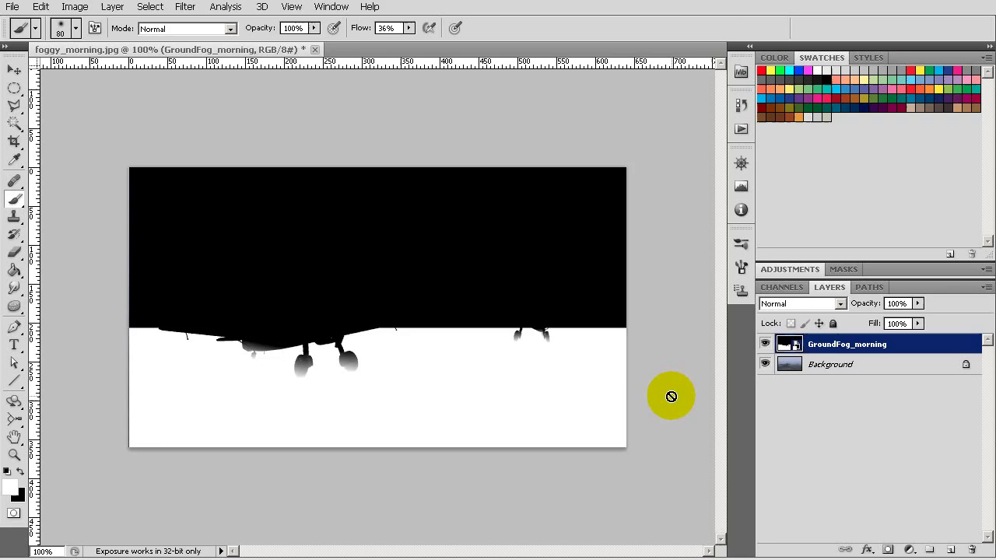
Set the GroundFog_morning layer to Screen blending and vary its opacity between 22% and 100%, ending slightly above 28%.
click(805, 304)
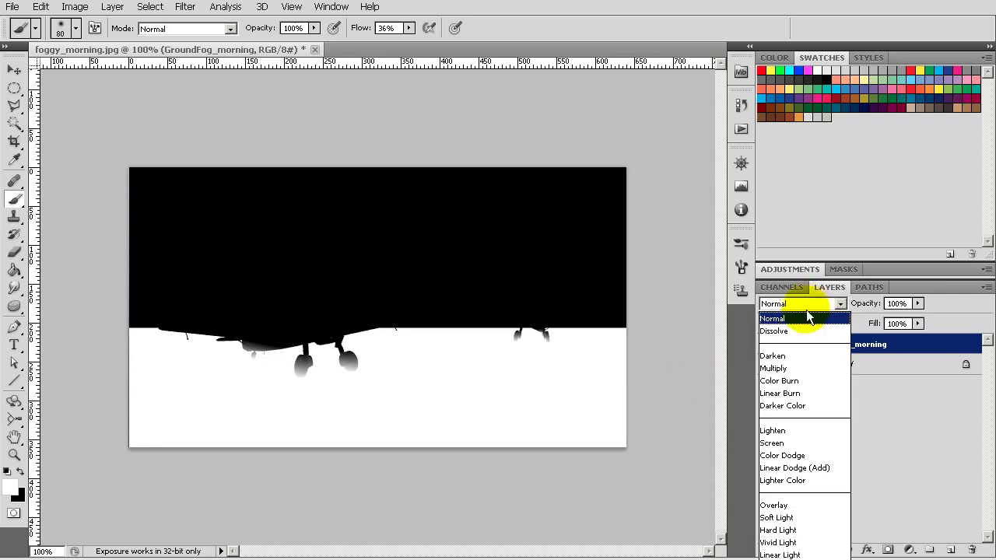
click(809, 441)
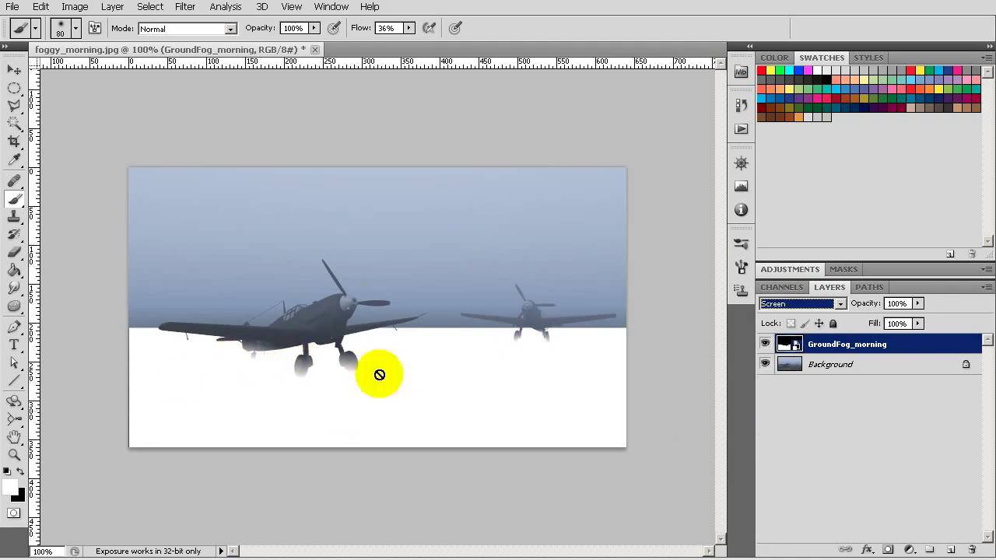
drag(917, 303, 859, 319)
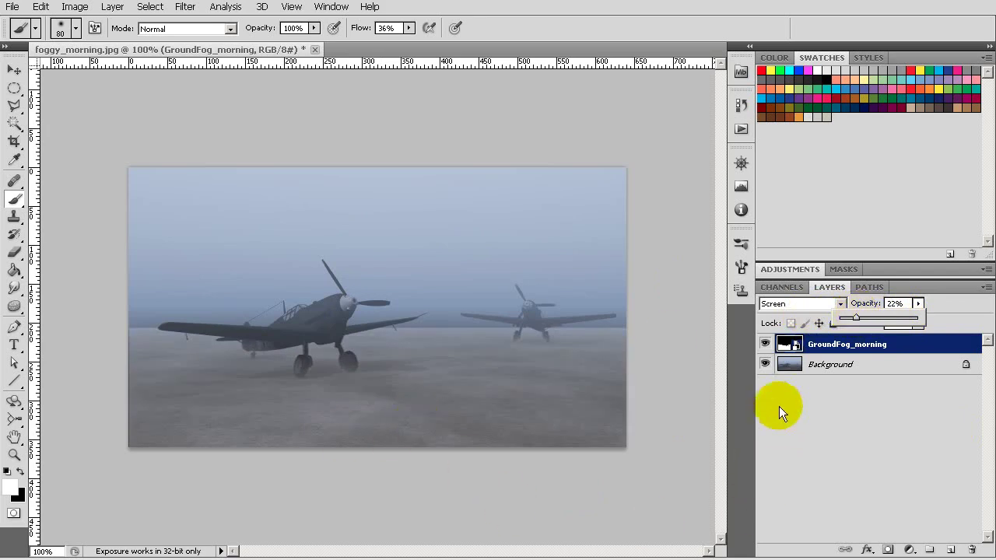
drag(853, 319, 949, 318)
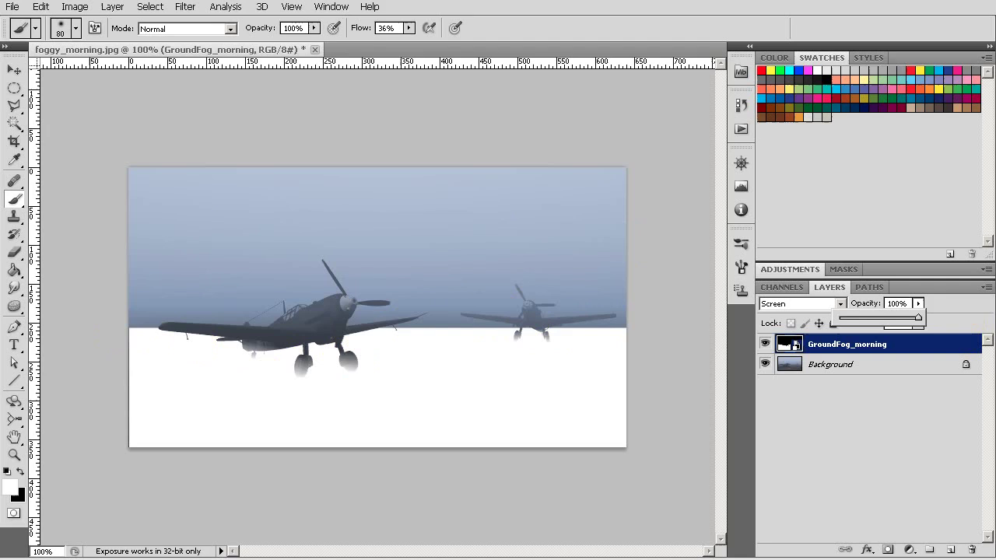
drag(918, 318, 861, 318)
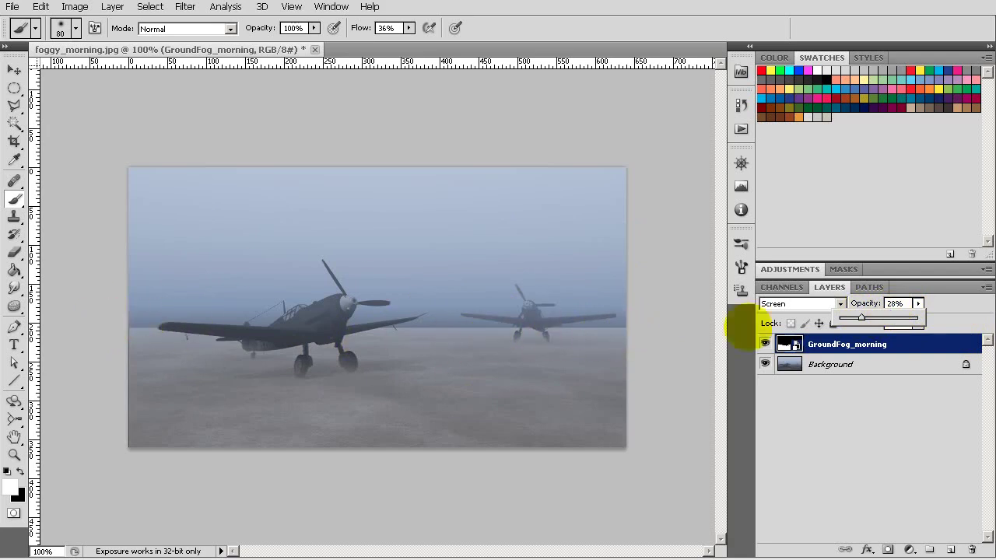
mouse_move(861, 315)
mouse_down()
mouse_move(970, 329)
mouse_move(874, 316)
mouse_up()
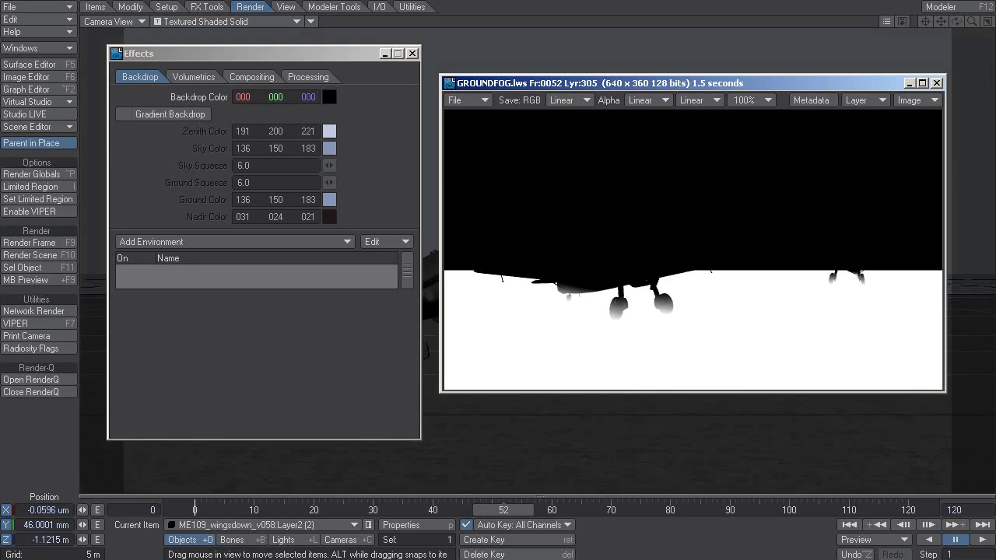
Add a gradient layer to the fog color texture with Distance to Camera as its input parameter.
click(200, 77)
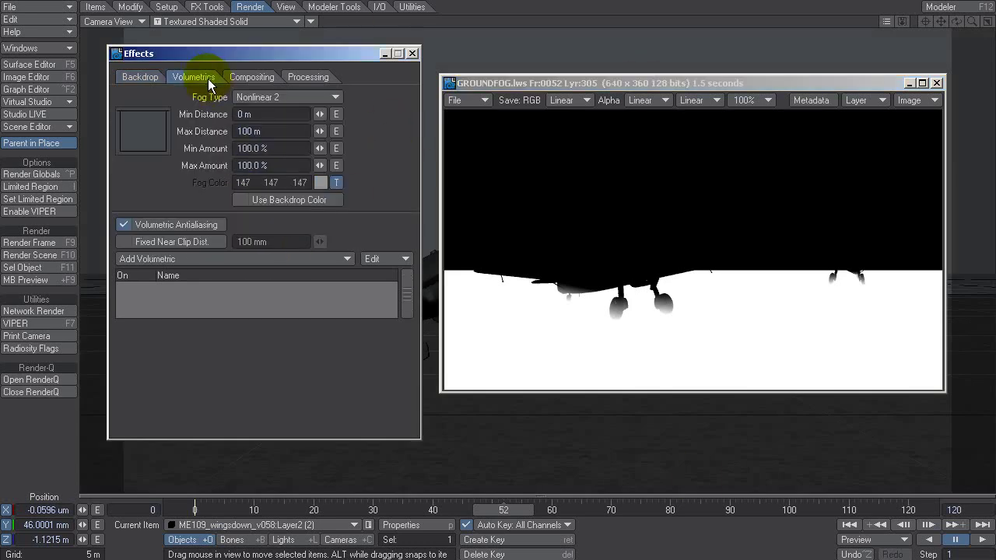
click(337, 183)
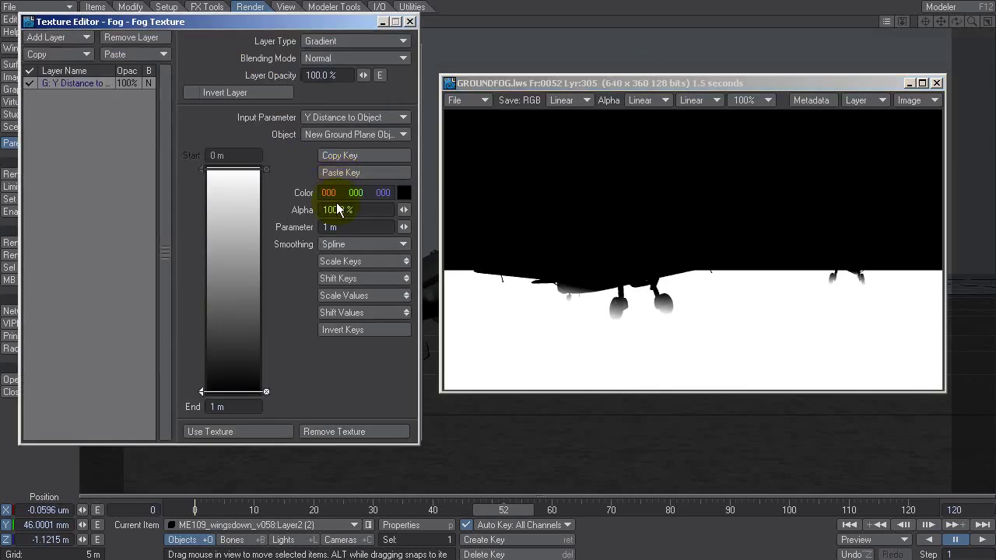
click(85, 37)
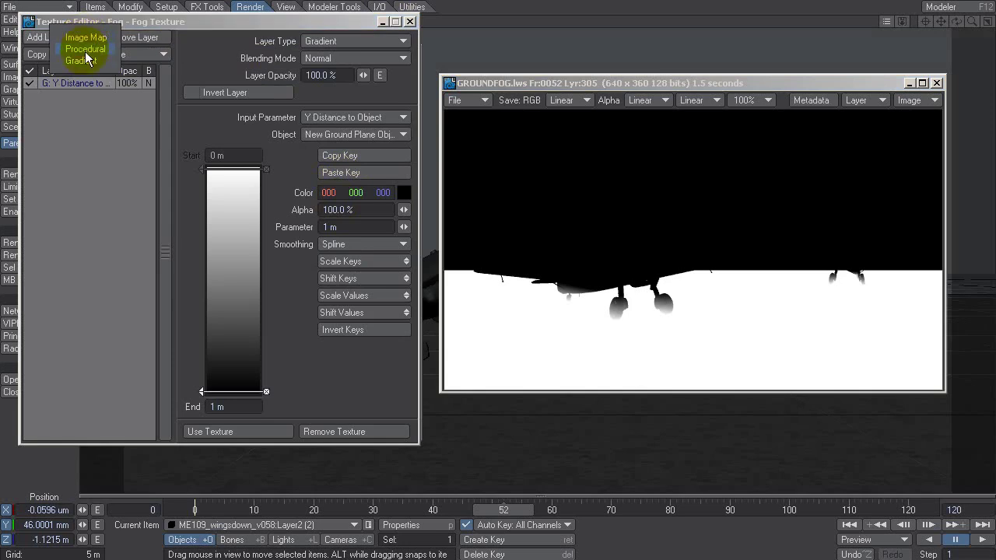
click(85, 56)
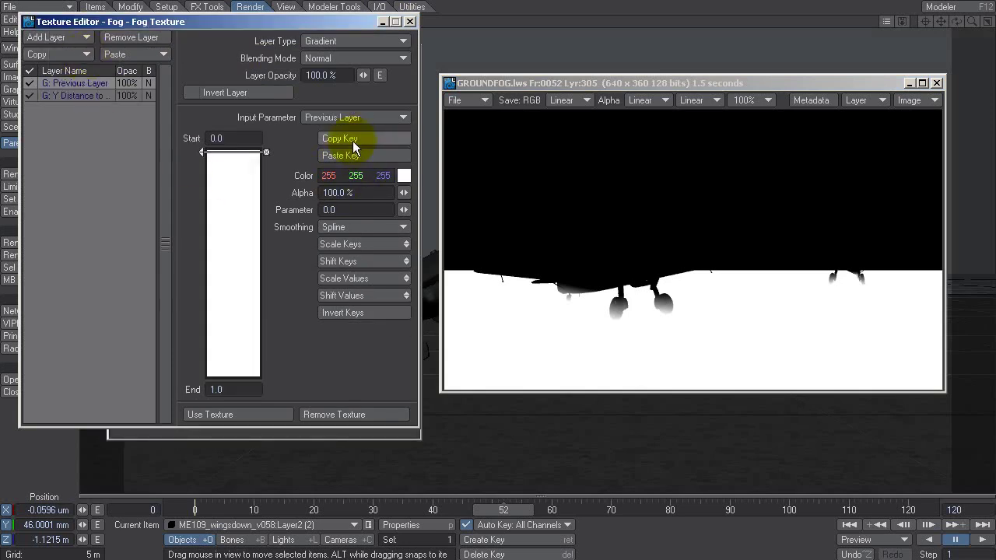
click(334, 119)
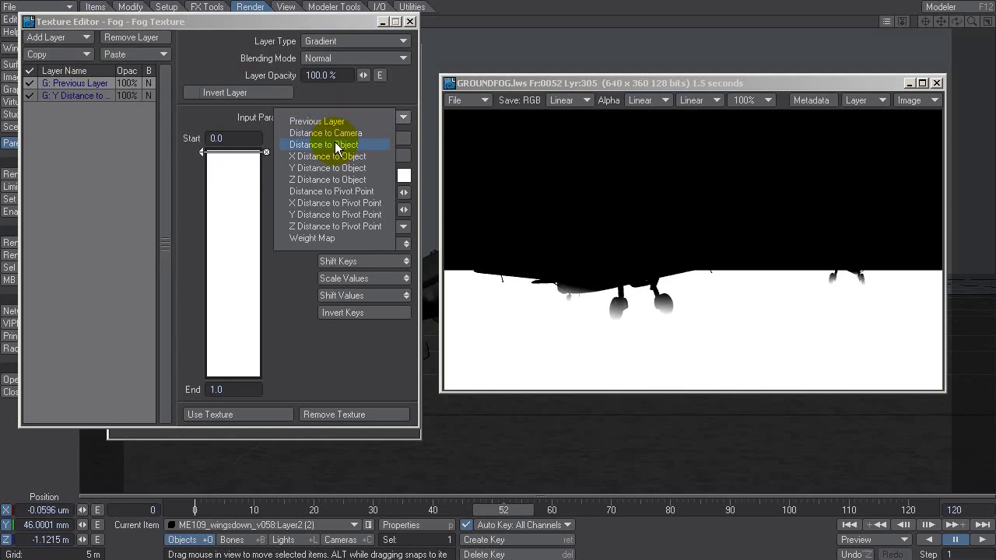
click(330, 133)
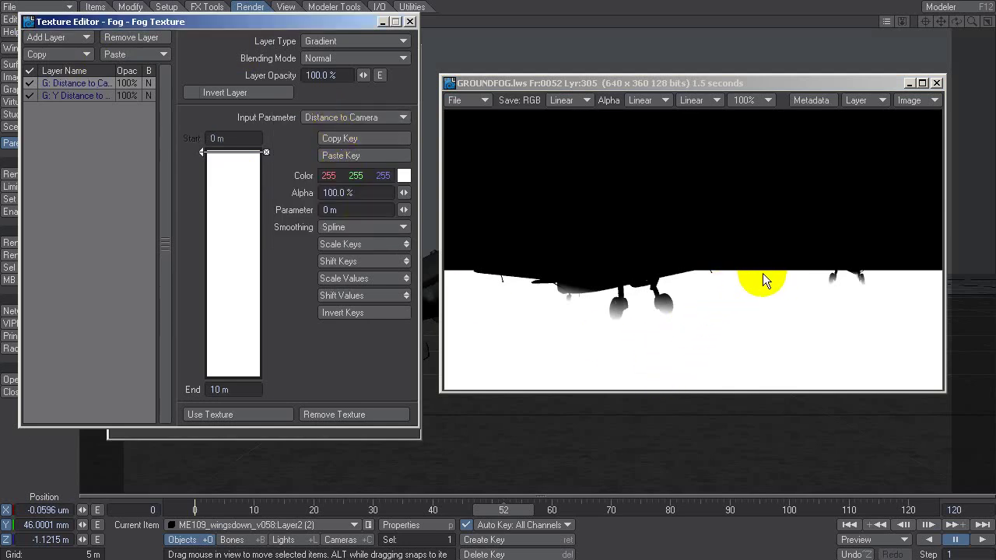
click(237, 416)
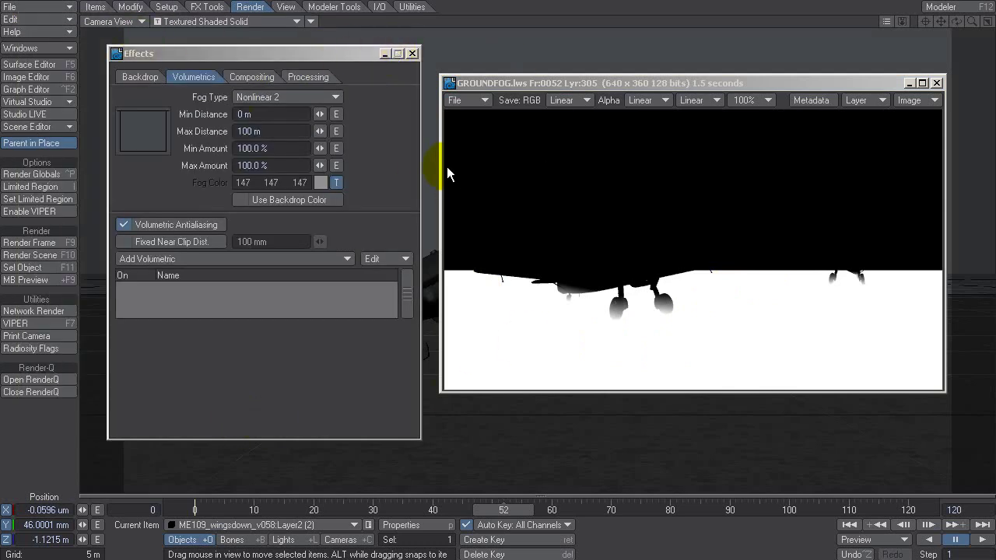
Examine the camera's distance to the airplanes in the top view and return to the camera view.
key(Tab)
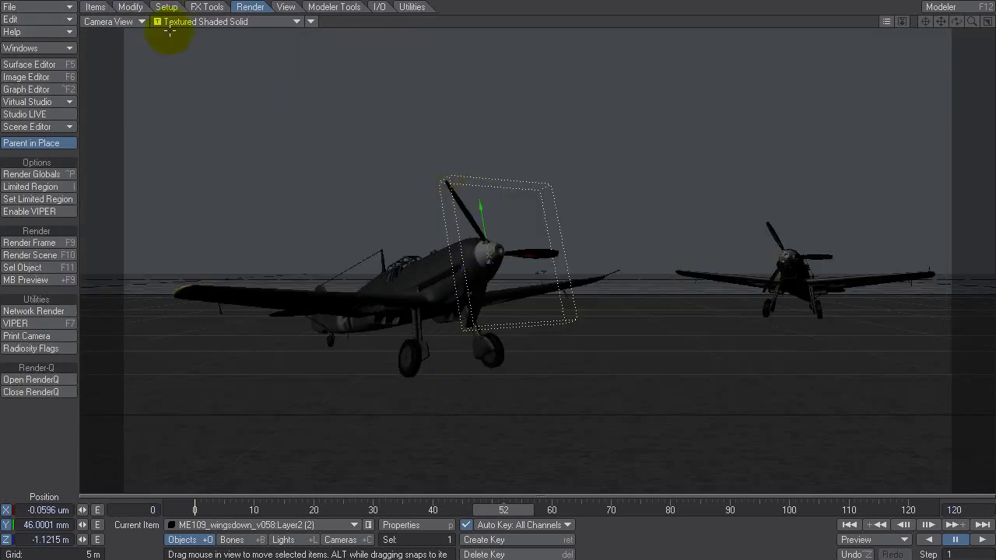
click(123, 21)
click(121, 8)
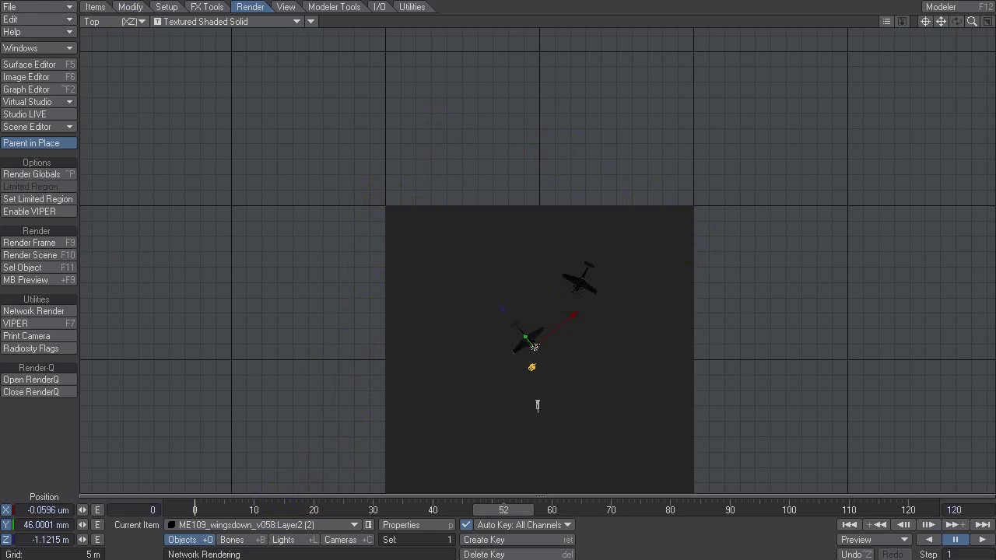
click(87, 22)
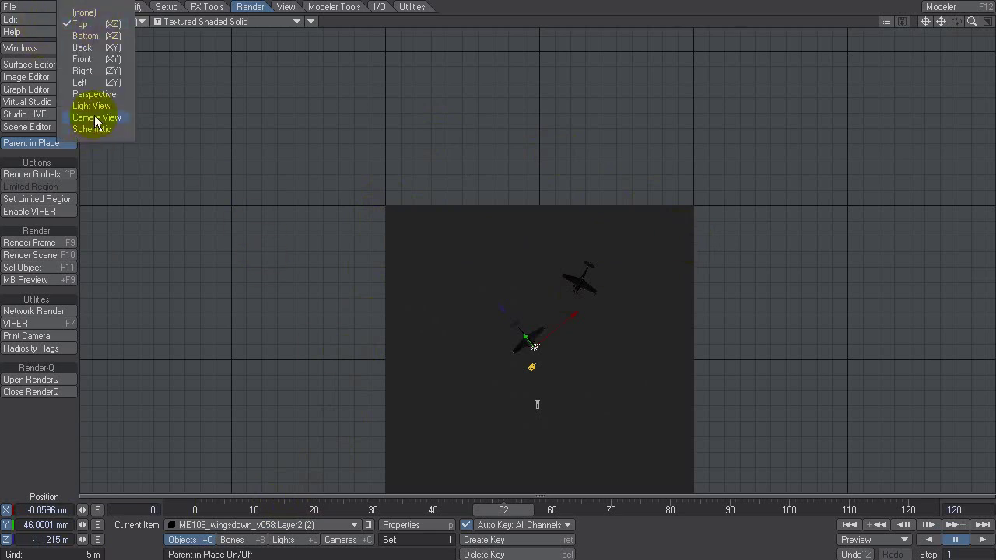
click(96, 117)
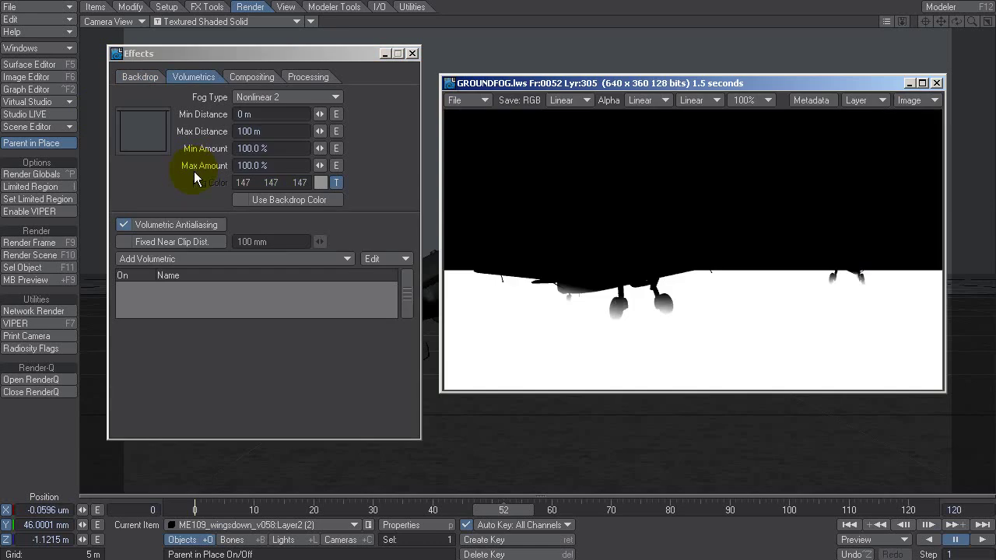
Set the end of the fog texture's Distance to Camera gradient to 45 m.
click(341, 184)
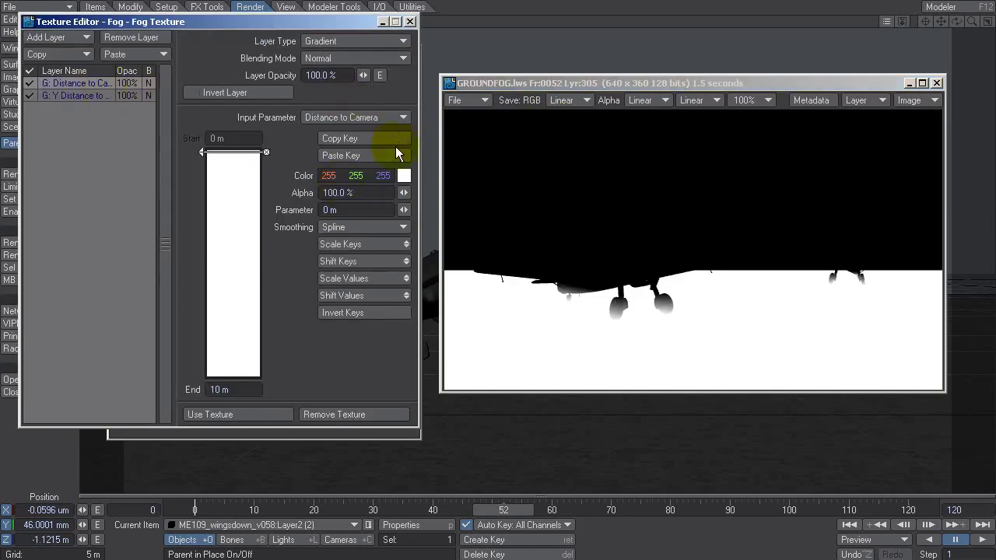
click(242, 389)
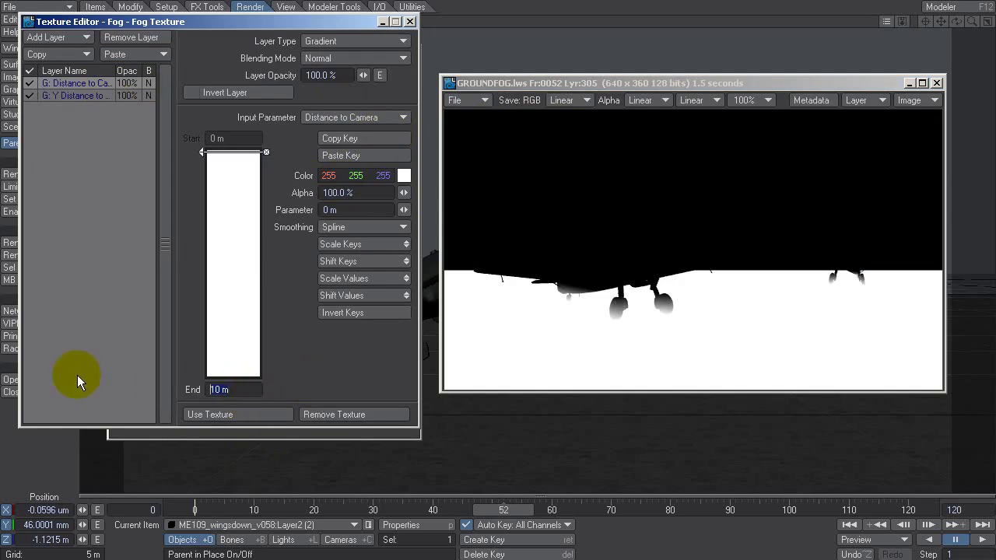
text(45)
key(Tab)
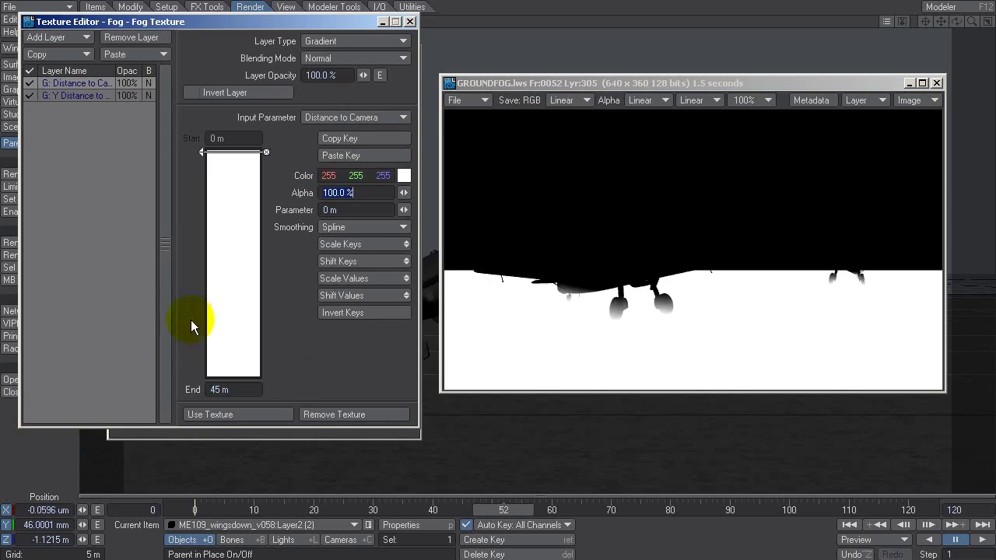
Add a black key at 45 m on the Distance to Camera gradient, apply the texture and render the frame.
drag(223, 325, 223, 377)
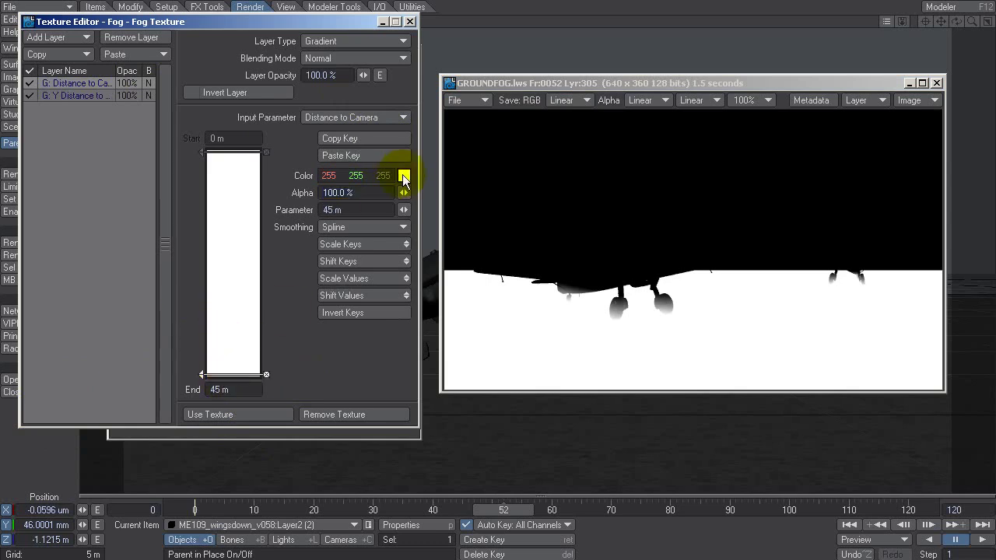
drag(403, 178, 144, 166)
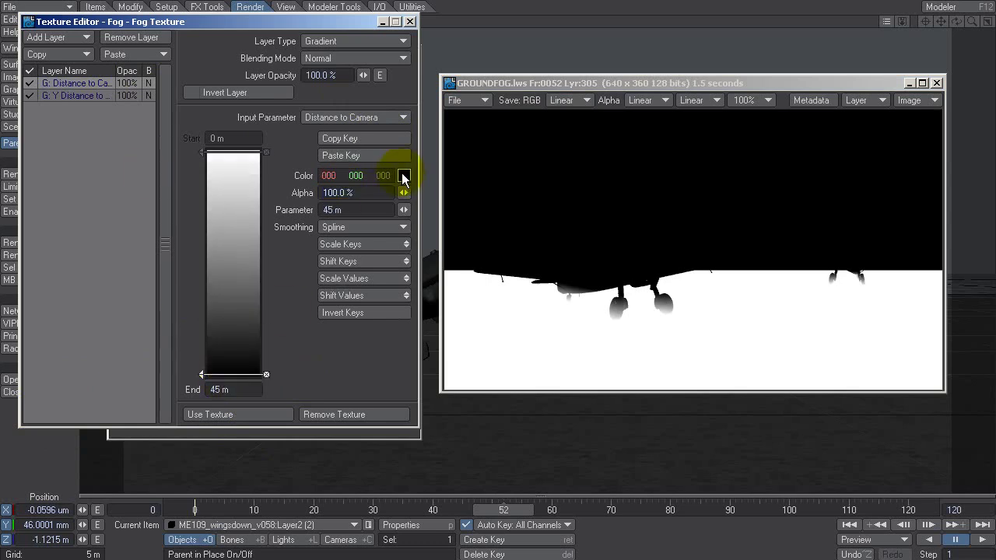
click(253, 414)
key(F9)
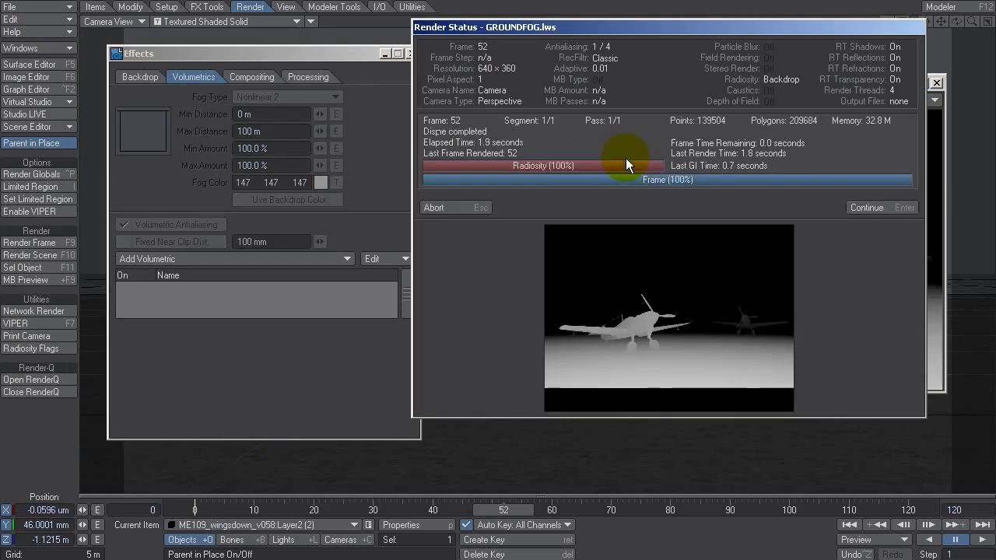
key(Return)
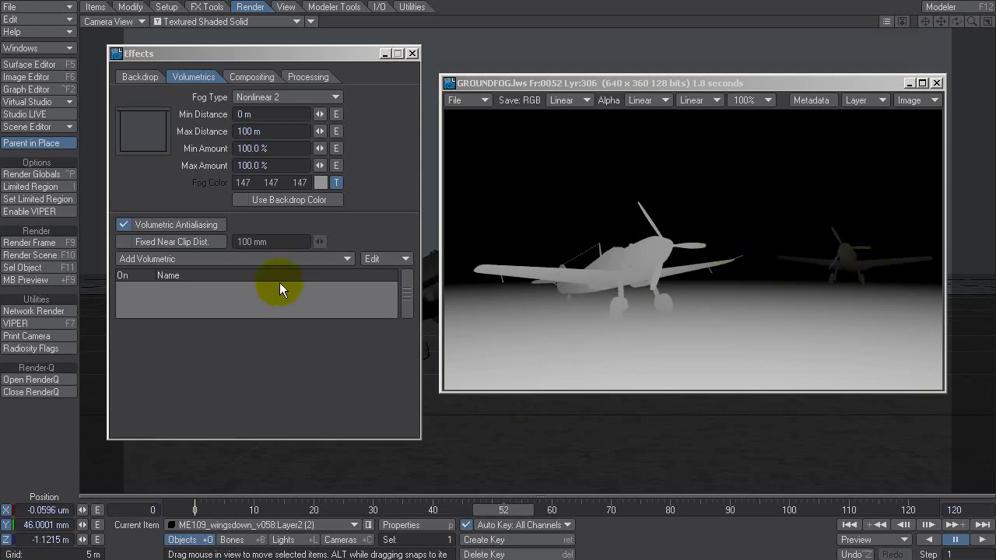
Set the Distance to Camera layer's blending mode to PShop Multiply and render the frame.
click(335, 182)
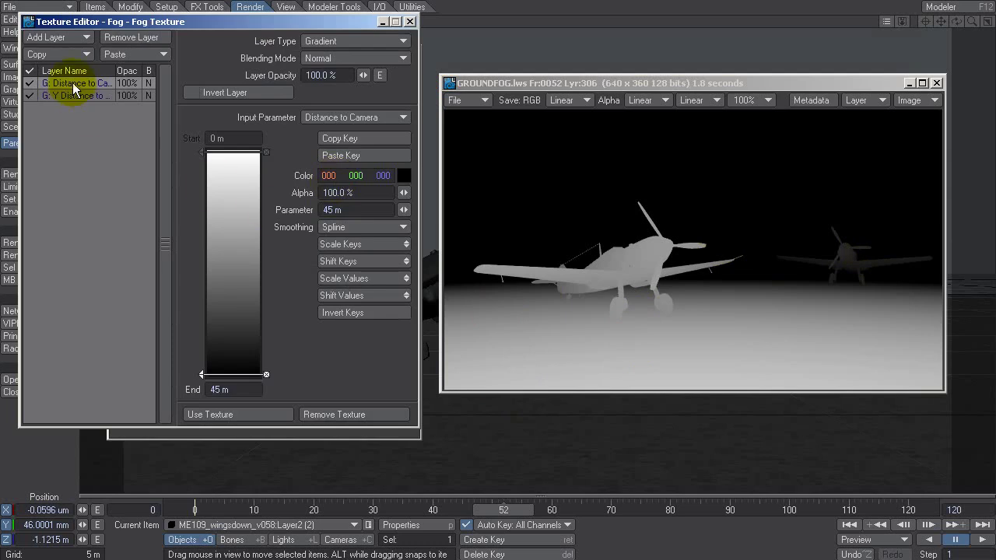
click(336, 61)
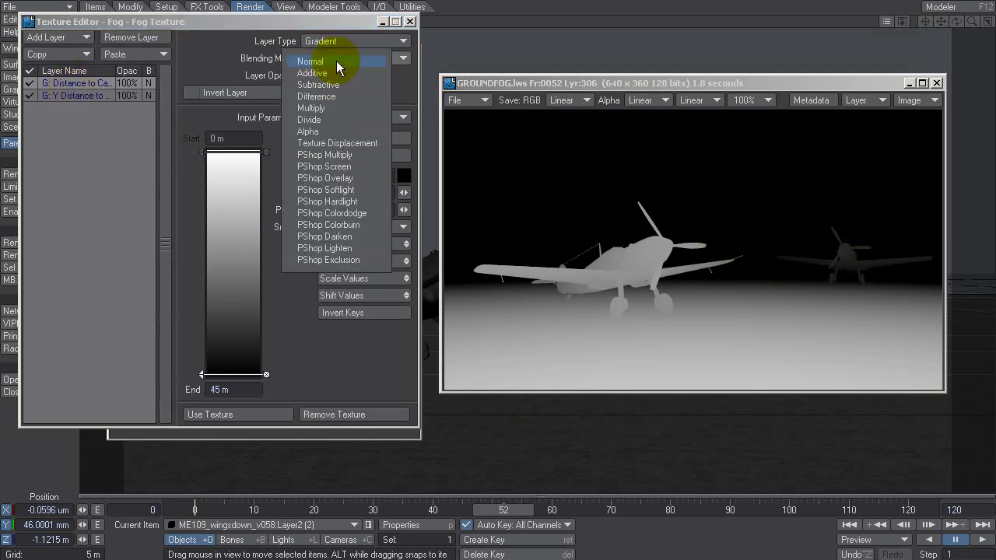
click(327, 157)
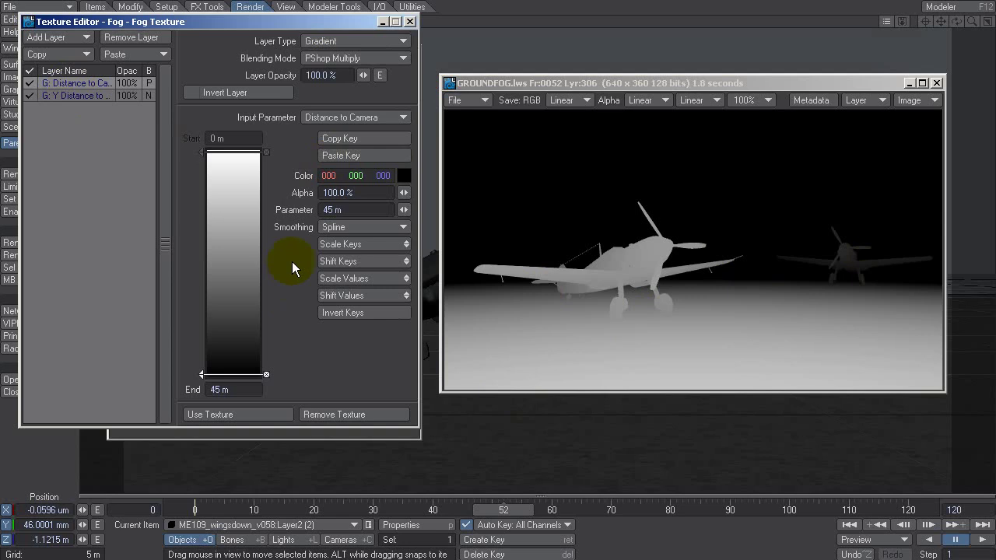
key(F9)
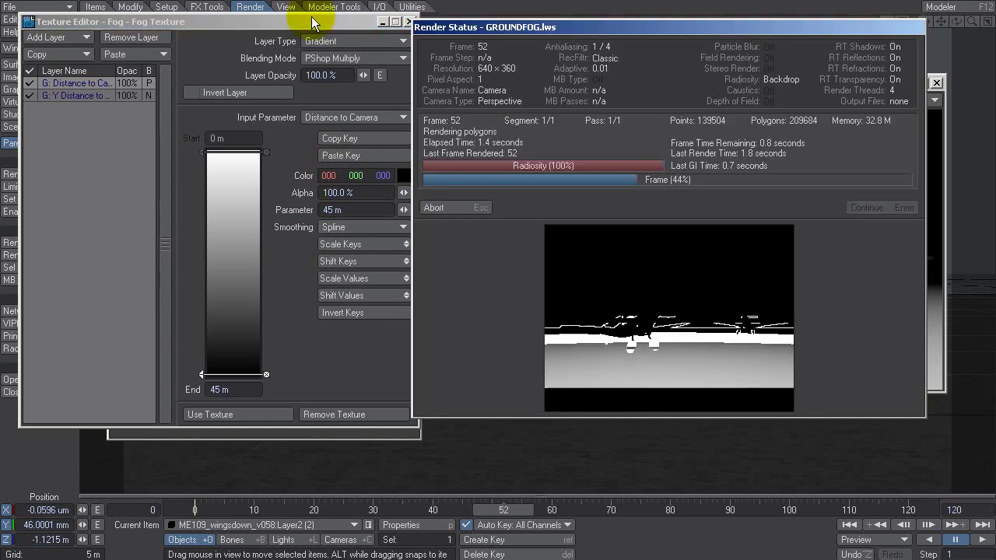
key(Return)
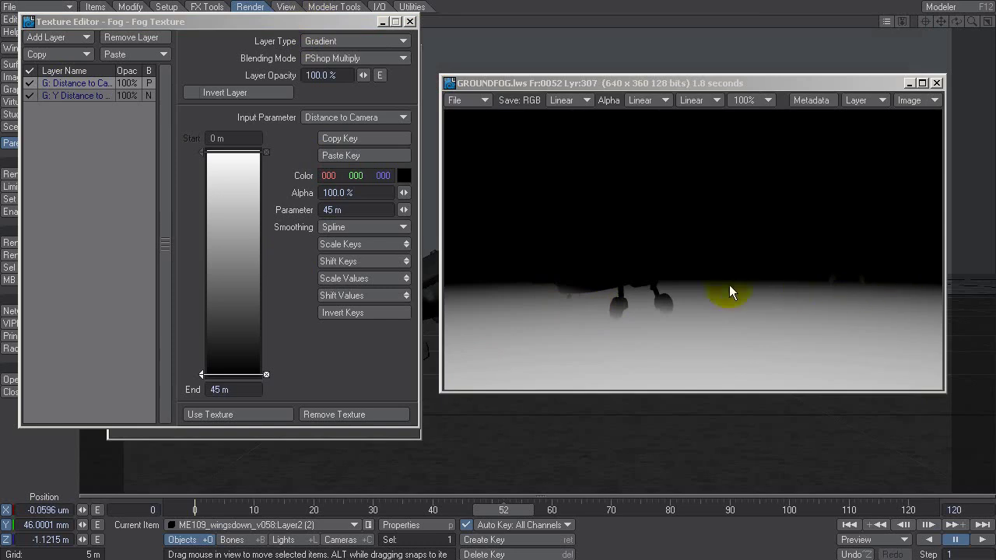
Compare the fog renders made before and after the PShop Multiply change by switching between render layers 306 and 307.
click(878, 102)
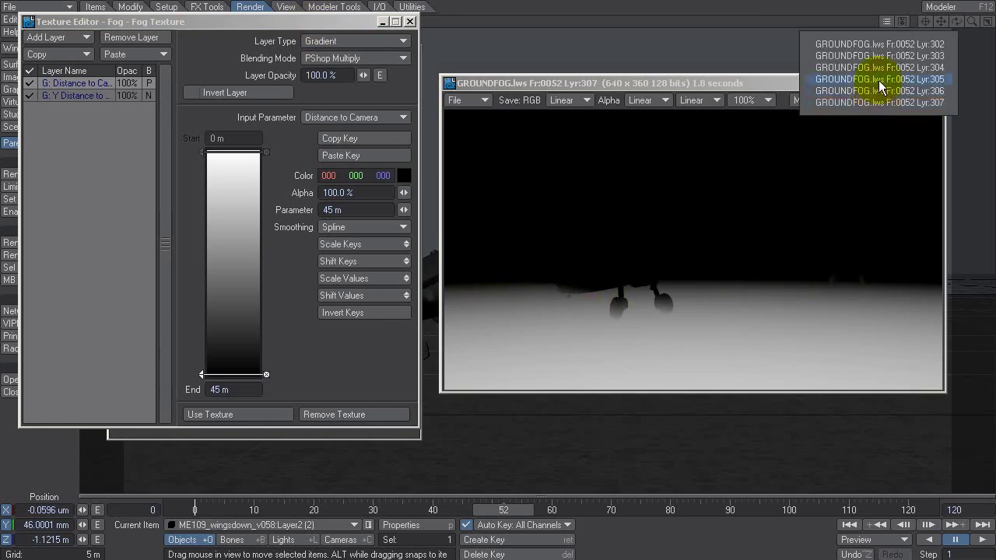
click(878, 81)
click(865, 100)
click(861, 124)
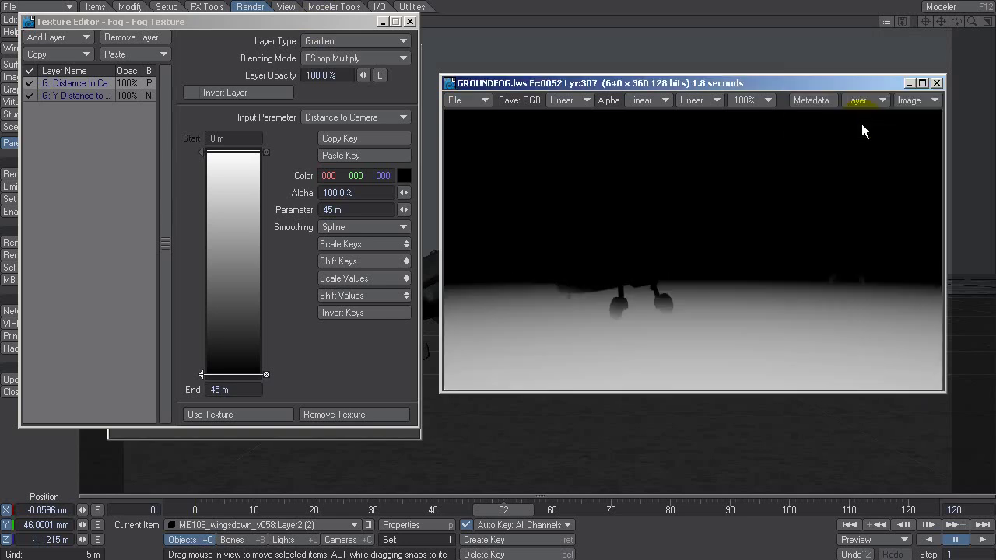
click(856, 98)
click(855, 87)
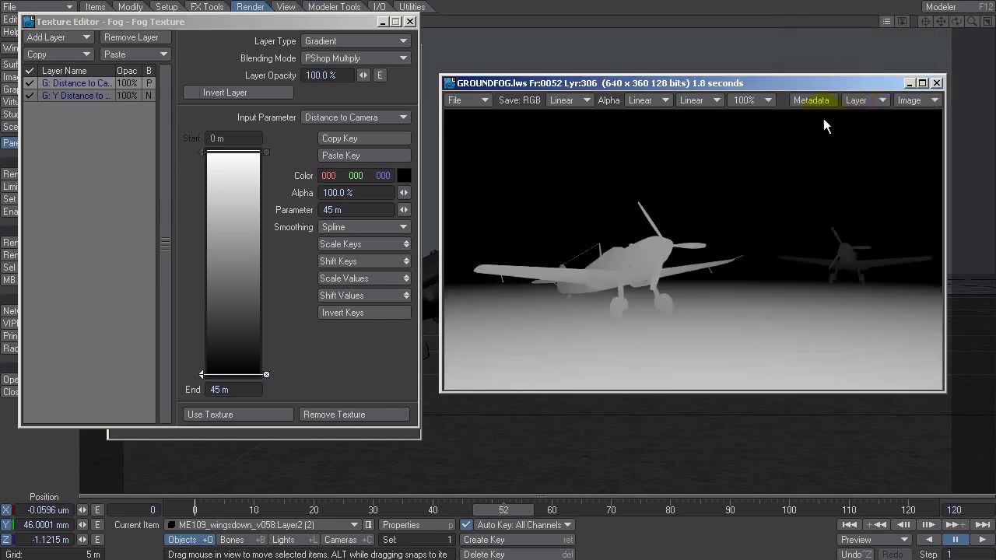
click(854, 100)
click(853, 109)
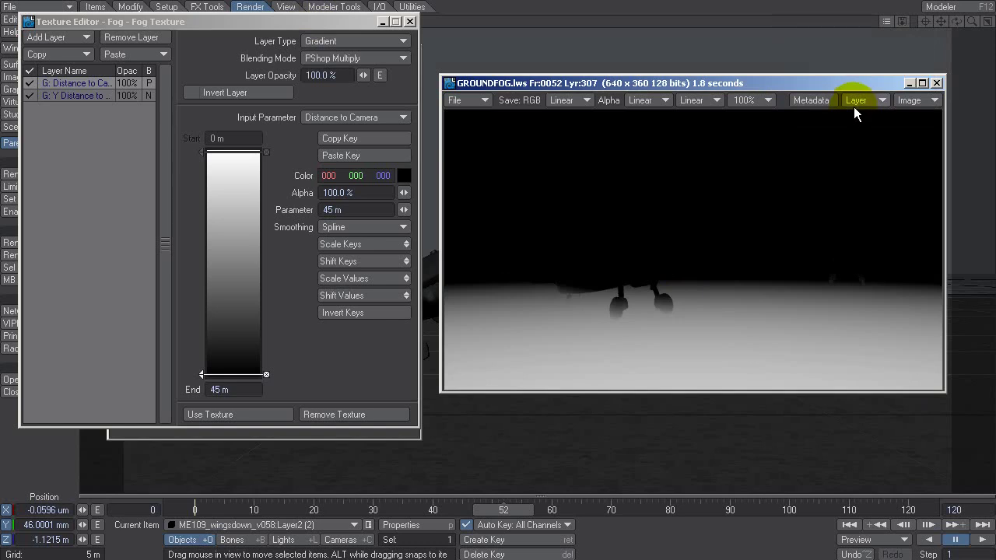
click(853, 102)
click(853, 86)
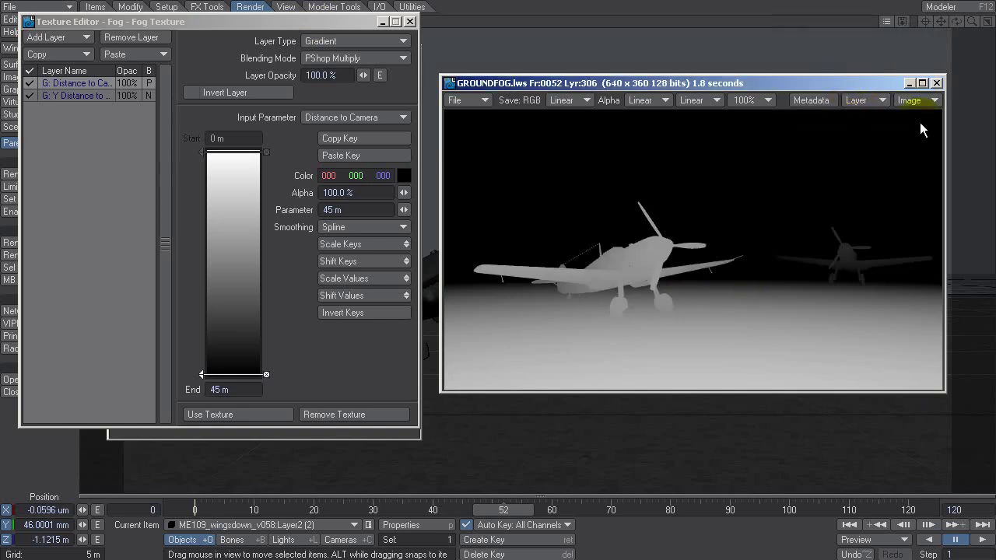
click(874, 98)
click(868, 113)
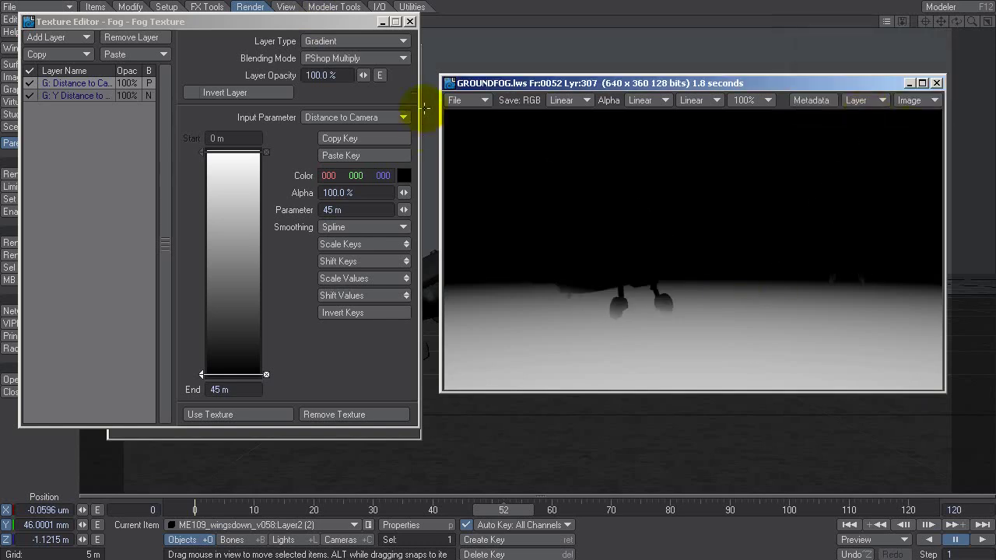
Save the distance-faded fog render as a JPEG, overwriting GroundFog_morning_2.jpg in the renders folder.
click(459, 100)
mouse_move(467, 100)
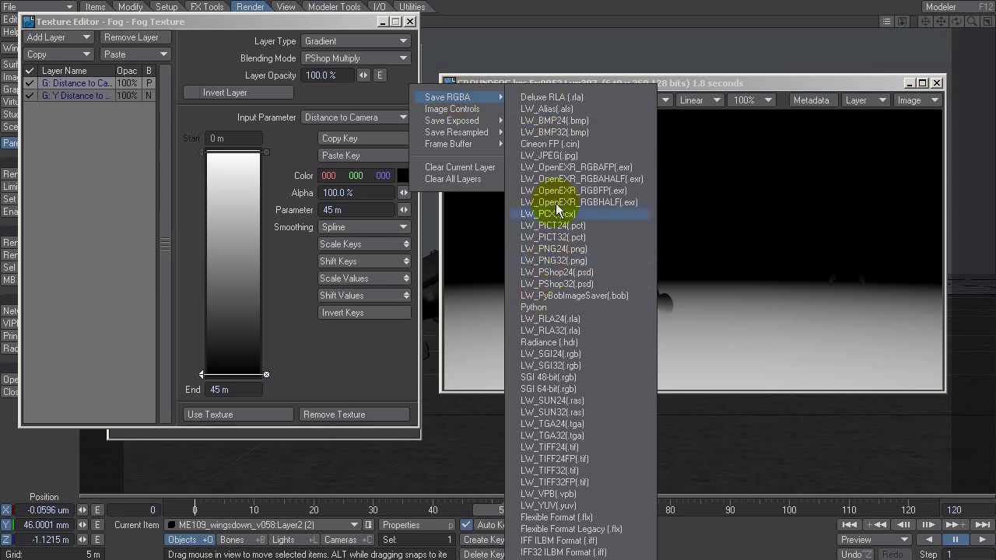
click(553, 156)
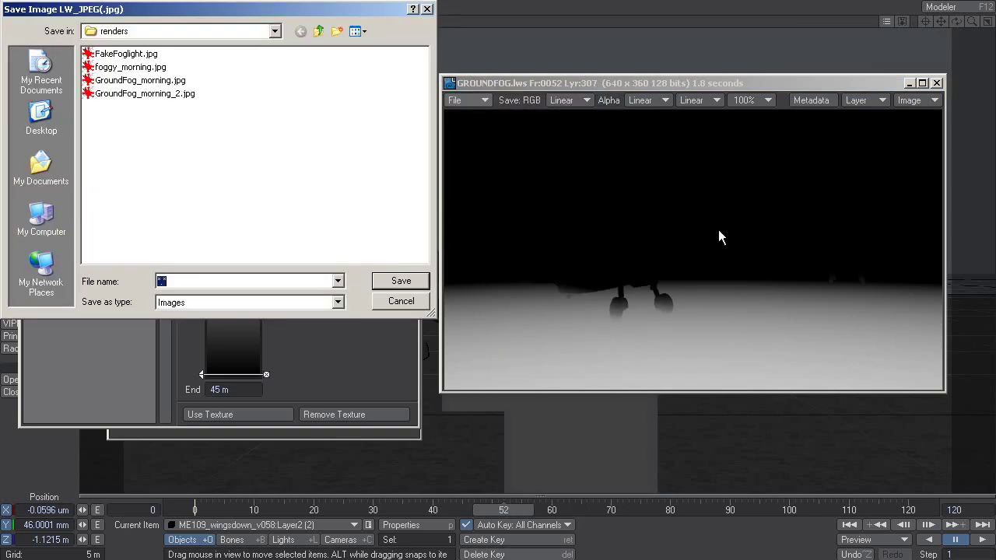
click(144, 93)
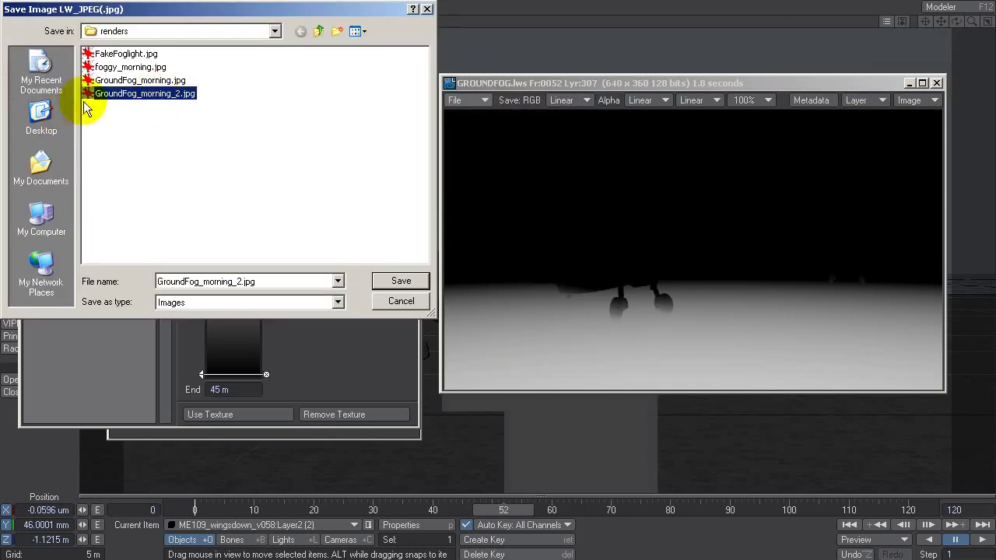
click(397, 280)
click(646, 433)
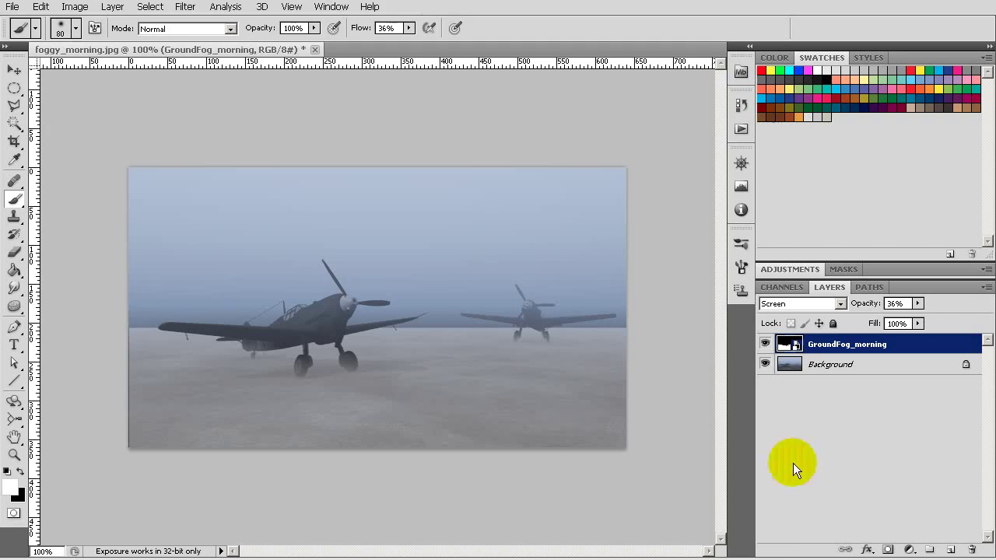
Switch to Photoshop and place GroundFog_morning_2.jpg from the renders folder as a new layer in the foggy_morning composite.
click(13, 8)
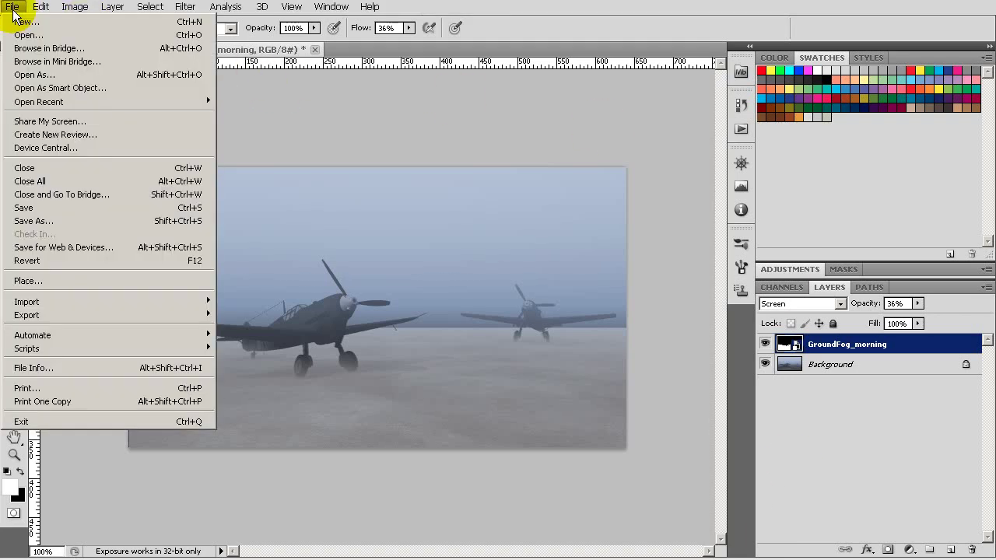
click(62, 278)
click(435, 106)
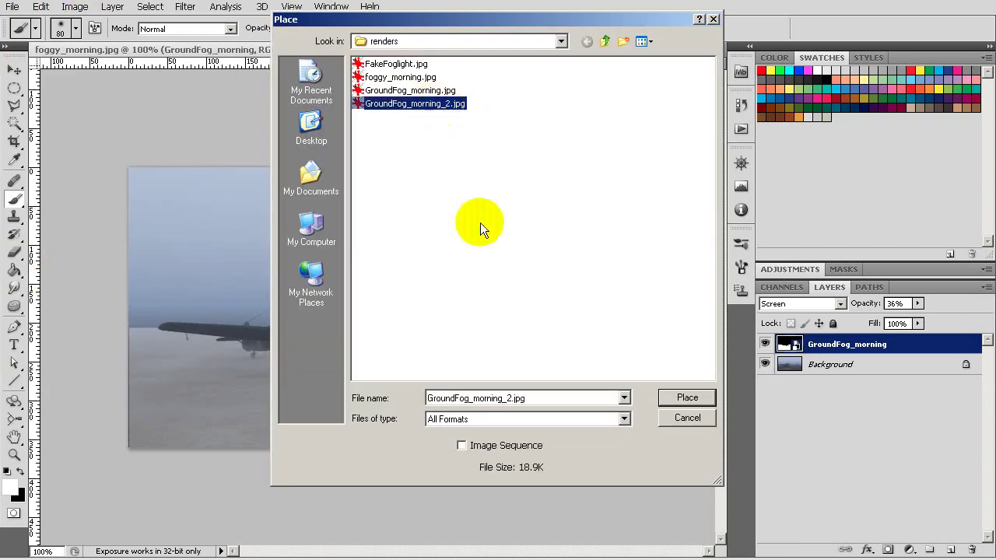
click(686, 398)
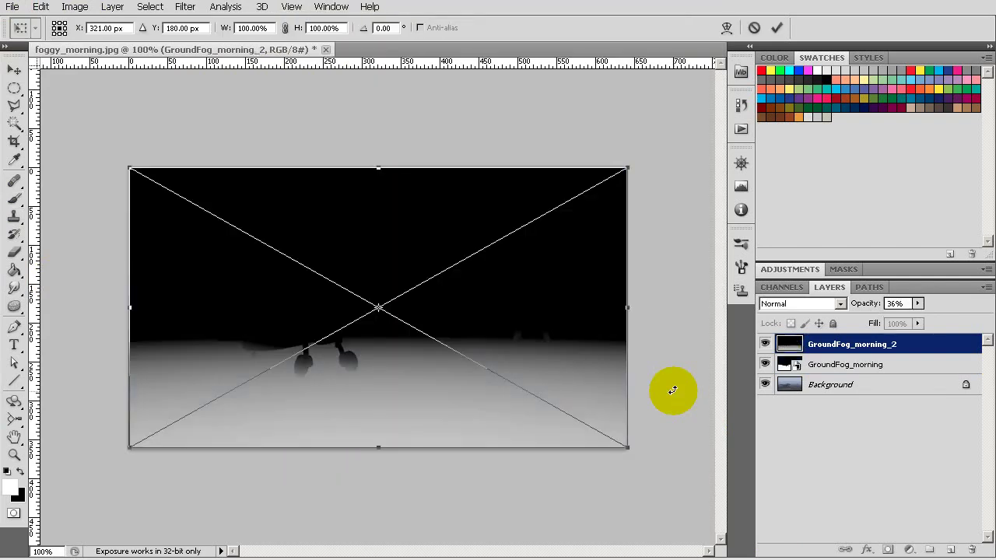
key(Return)
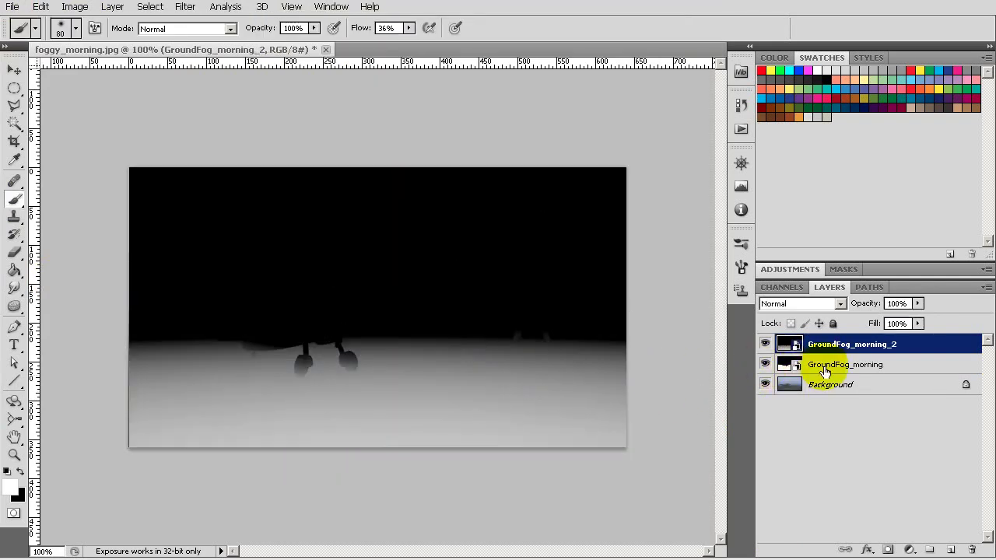
Hide the GroundFog_morning_2 layer and raise the GroundFog_morning layer's opacity to 100%.
click(783, 364)
click(765, 343)
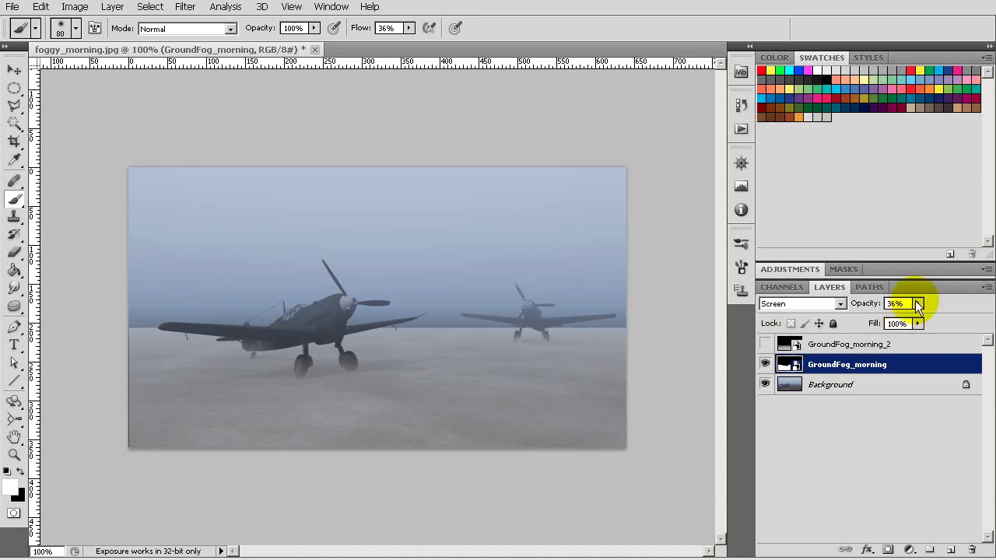
click(917, 304)
drag(911, 318, 971, 329)
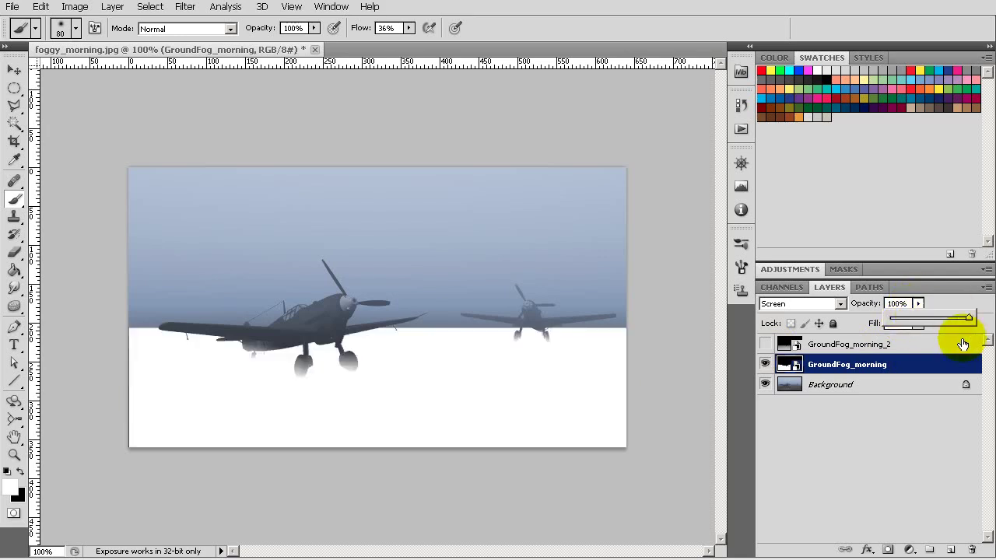
click(868, 435)
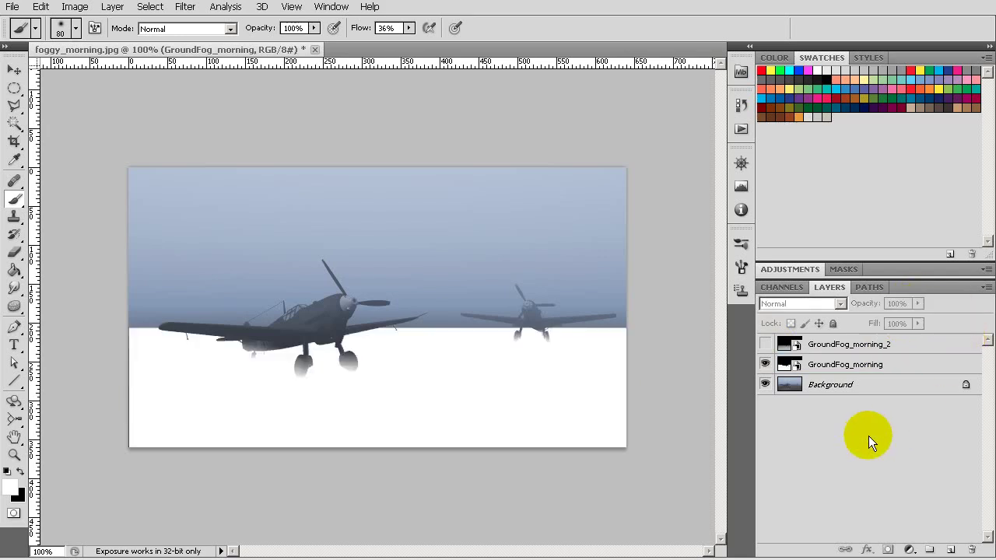
Hide the GroundFog_morning layer, show GroundFog_morning_2 and set its blending mode to Screen.
click(822, 364)
click(765, 364)
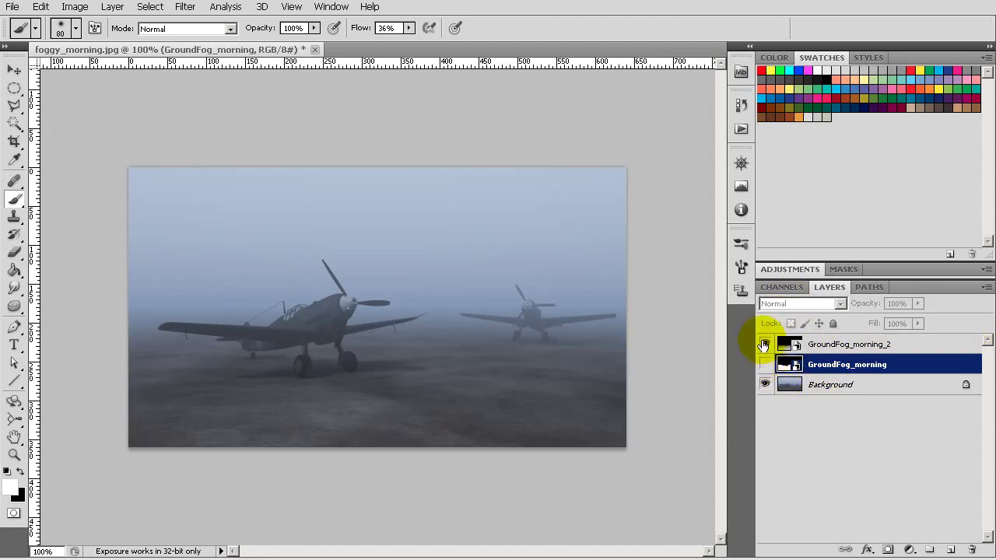
click(765, 344)
click(827, 346)
click(801, 304)
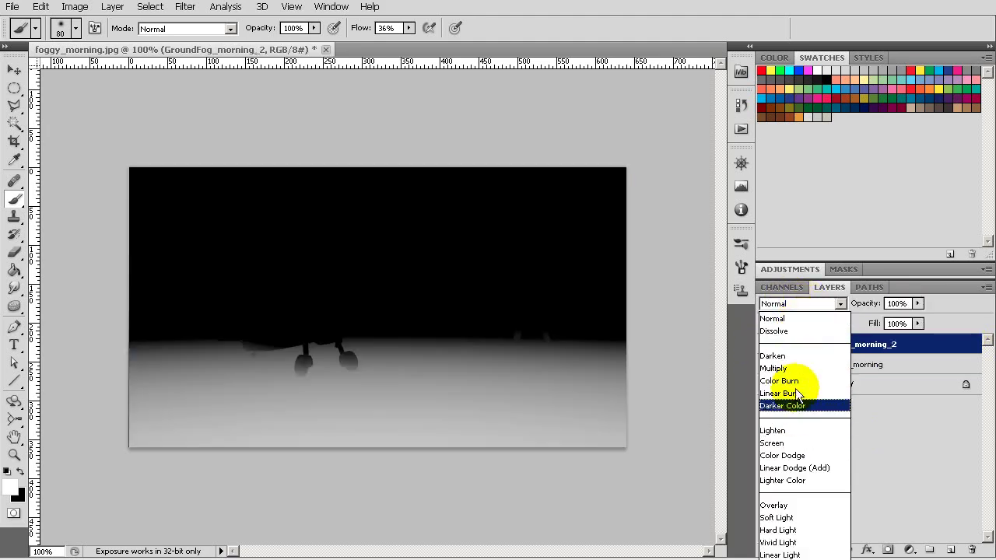
click(797, 444)
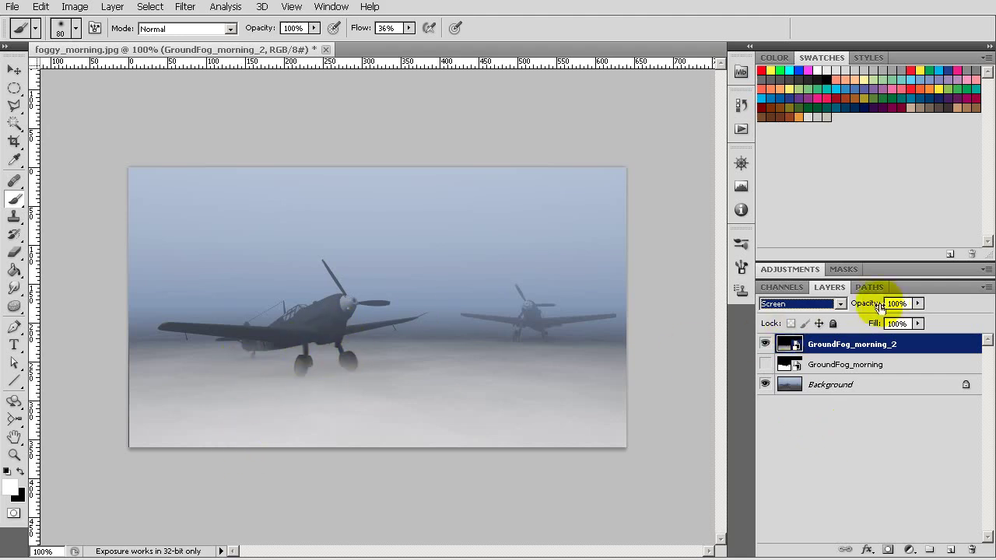
Compare the two ground fog passes on their own with the Background layer hidden, and restore the composite view.
click(764, 385)
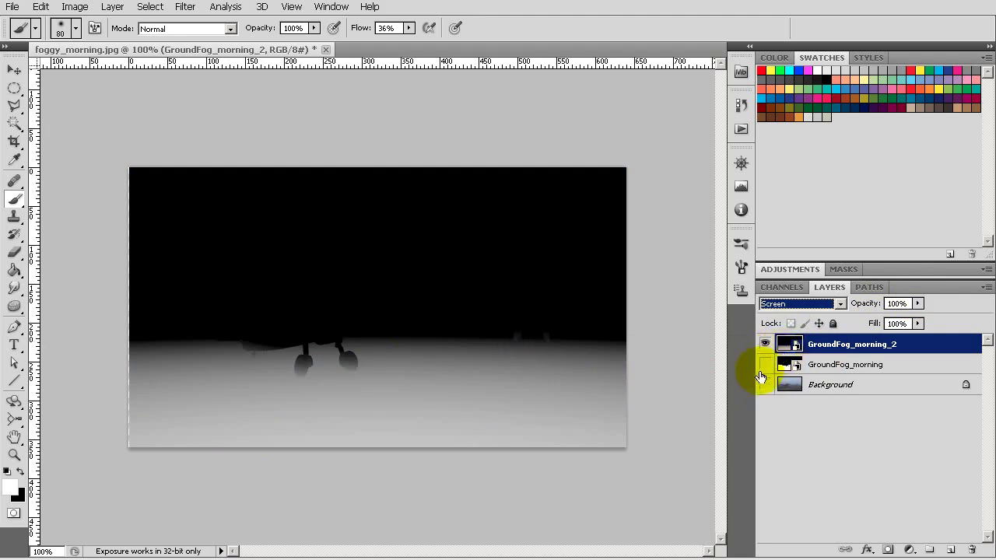
click(766, 362)
click(763, 366)
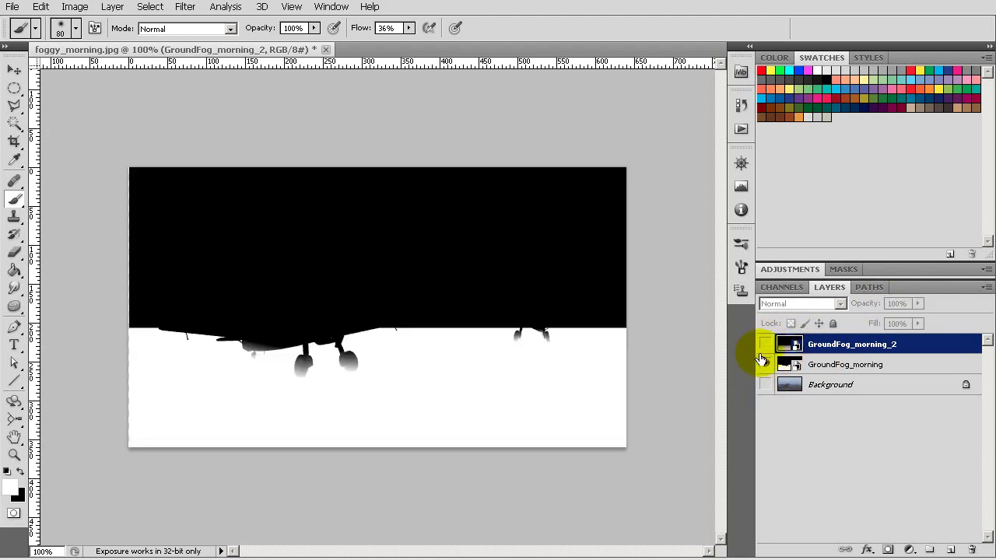
click(766, 365)
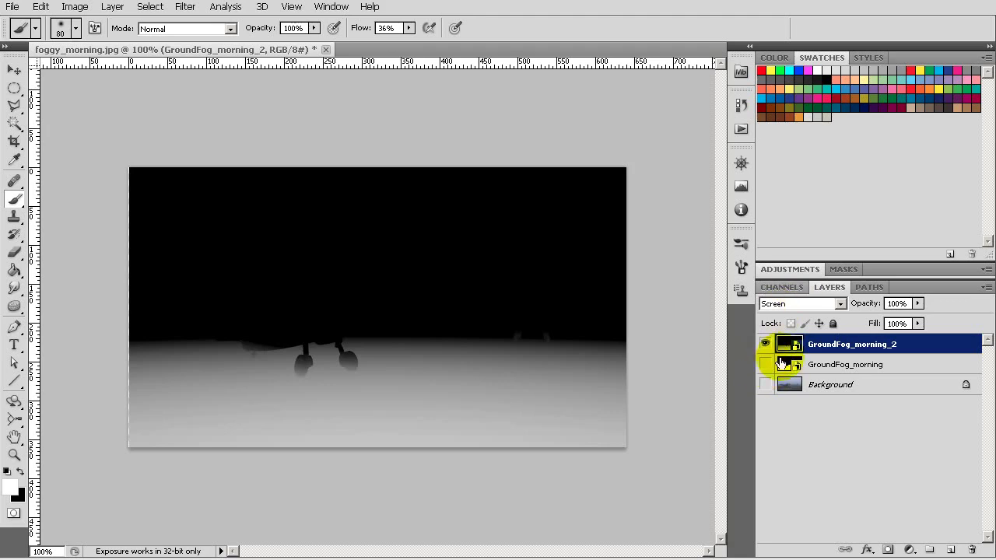
click(765, 383)
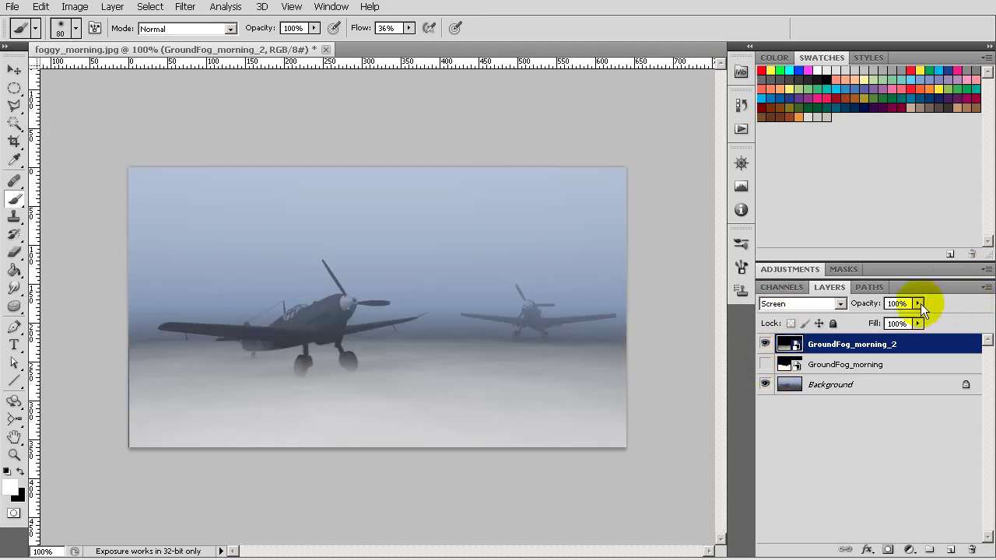
Lower the GroundFog_morning_2 layer's opacity to about 53%.
click(917, 303)
drag(914, 320, 884, 320)
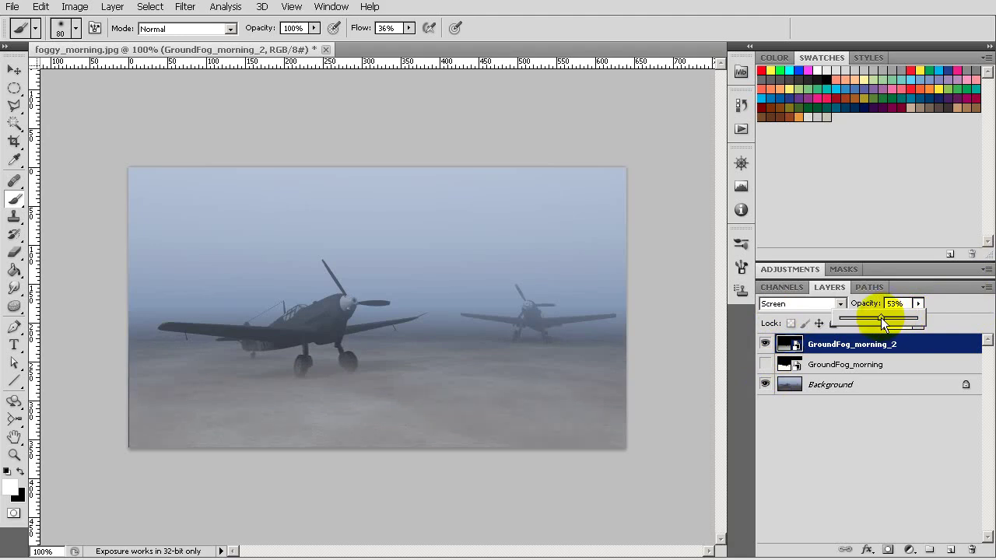
click(918, 303)
click(895, 420)
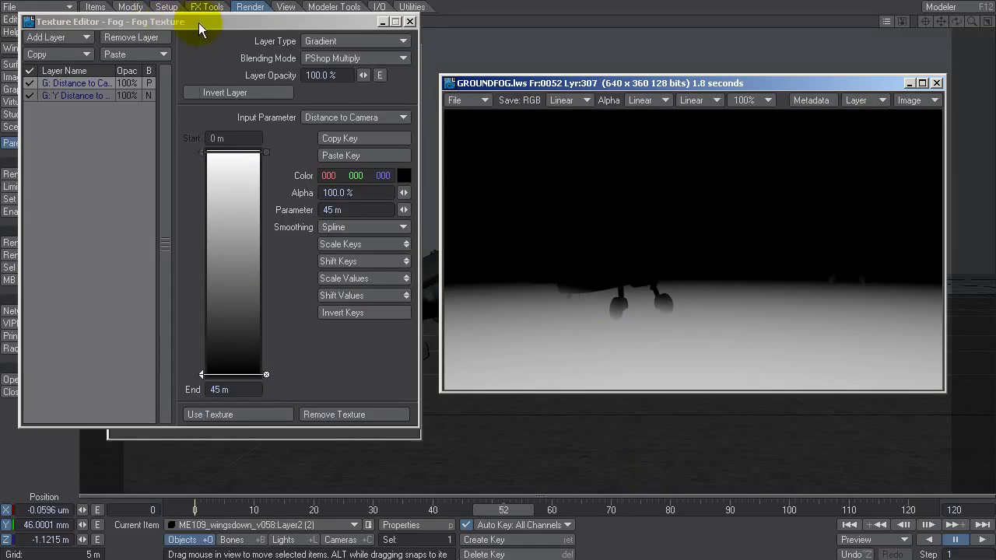
In LightWave, add a Turbulence procedural layer scaled to 100 mm on all axes to the fog texture, apply it and render the frame.
click(367, 30)
drag(367, 30, 678, 52)
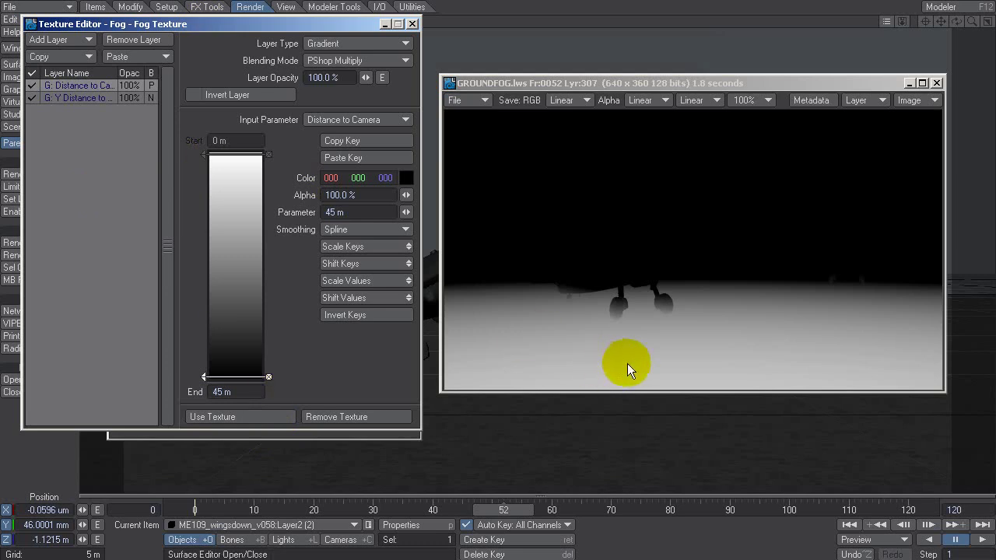
click(81, 42)
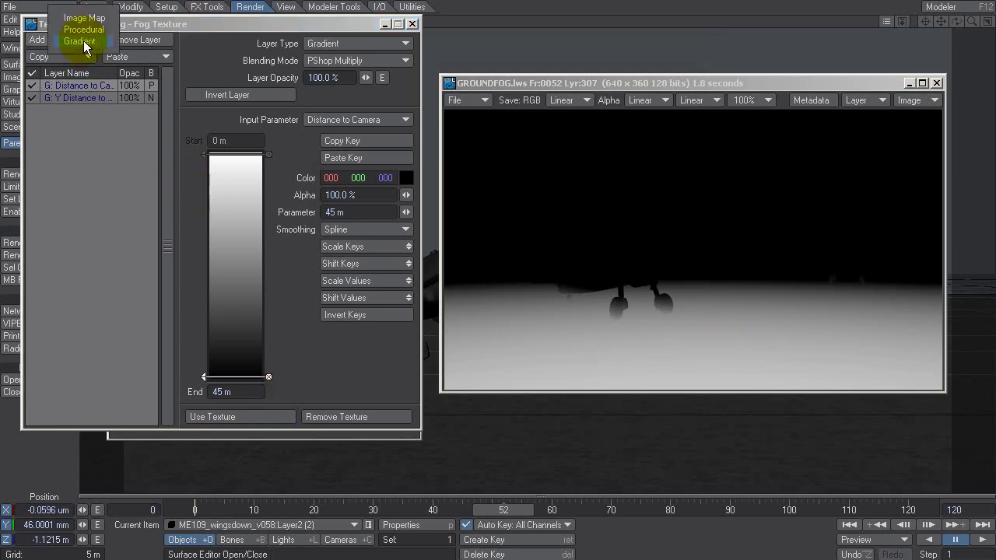
click(83, 41)
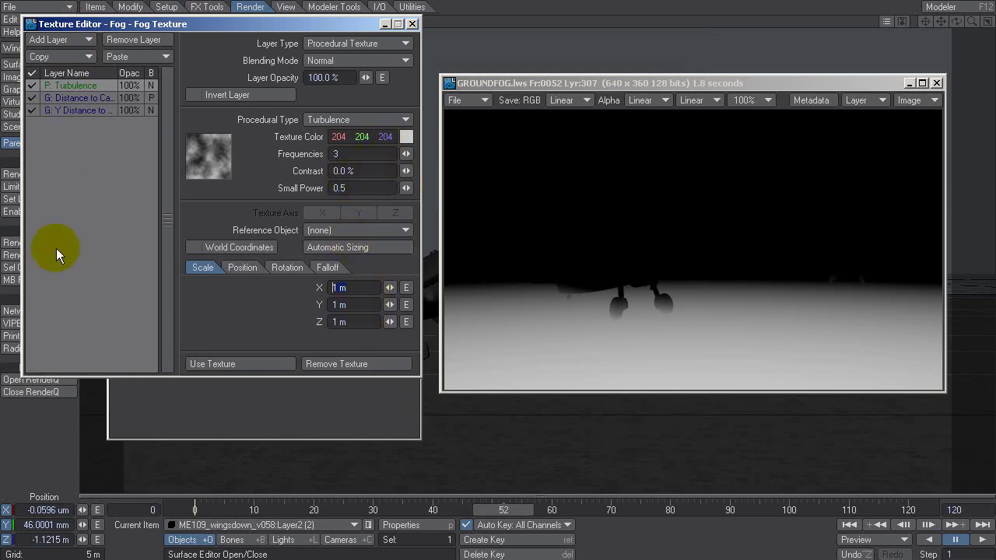
text(.1)
key(Tab)
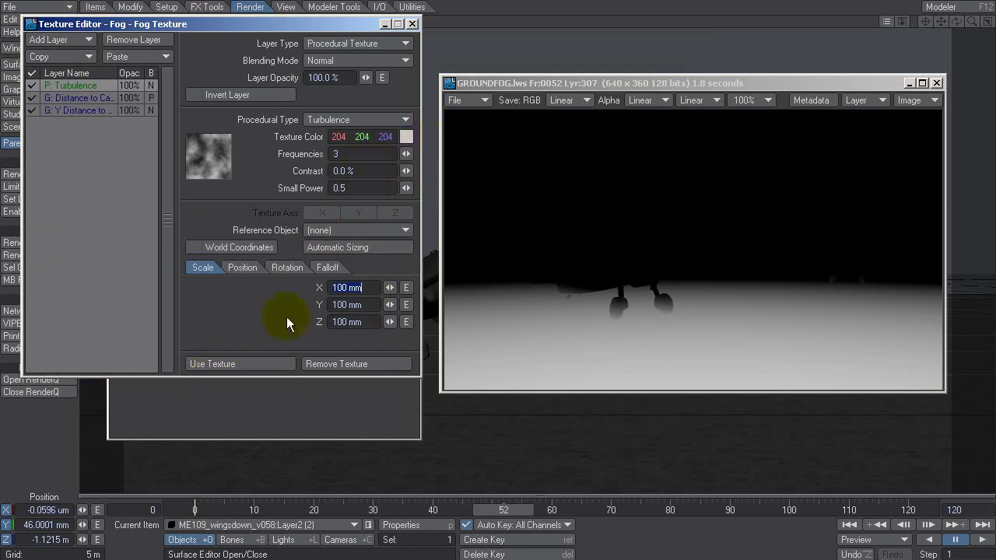
click(233, 364)
key(F9)
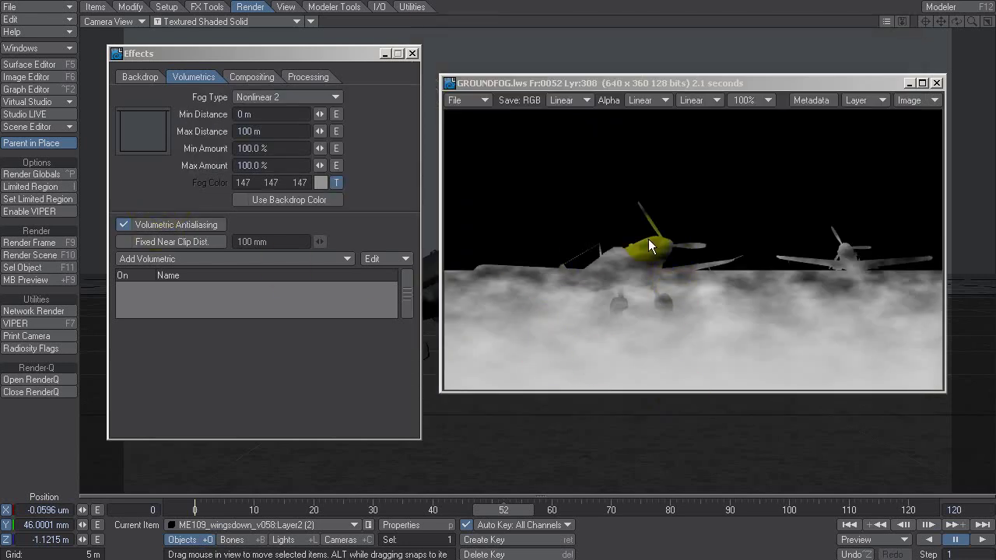
Set the Turbulence layer's blending mode to PShop Multiply in the fog texture and render the frame.
click(336, 182)
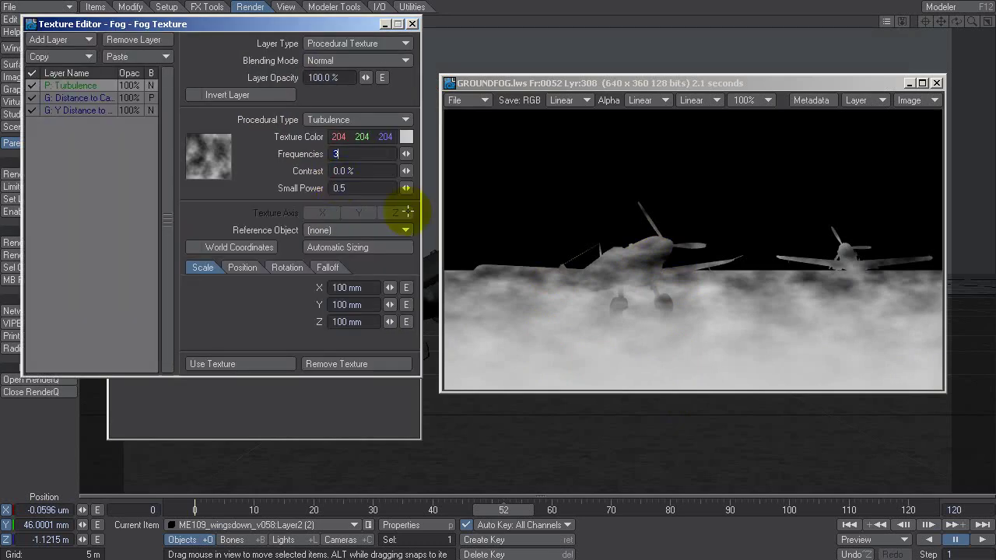
click(330, 61)
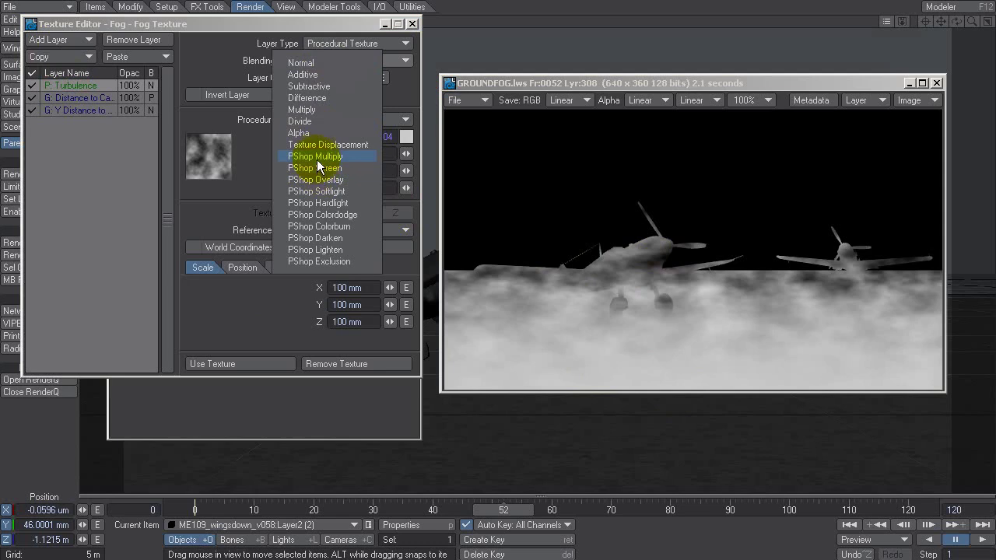
click(317, 157)
key(F9)
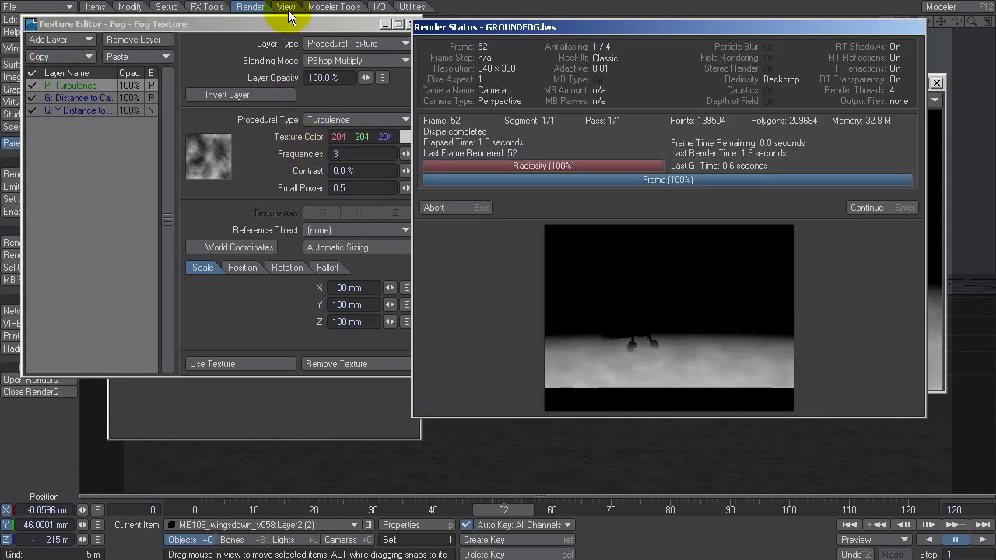
key(Return)
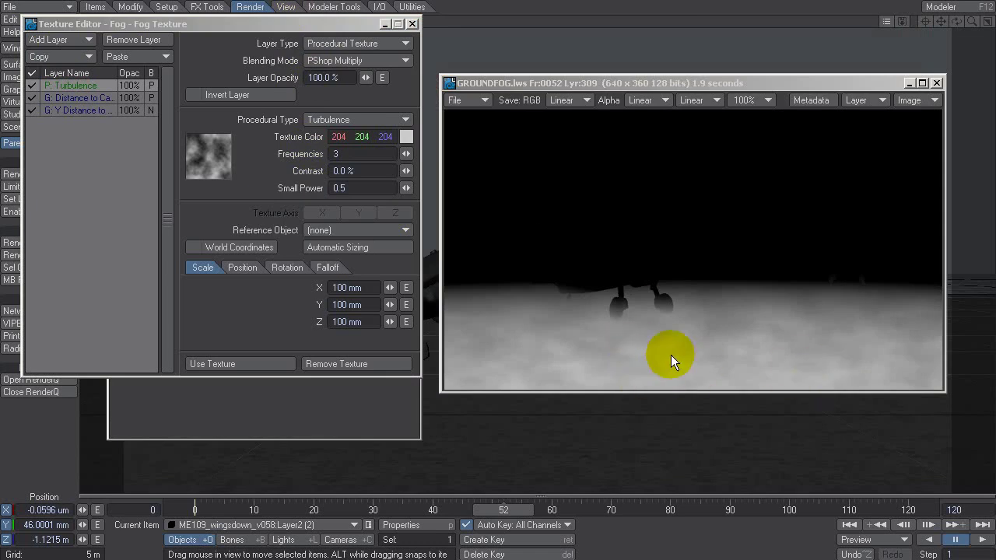
Save the turbulent fog render as a JPEG named GroundFog_morning_3.jpg in the renders folder.
click(462, 107)
mouse_move(459, 102)
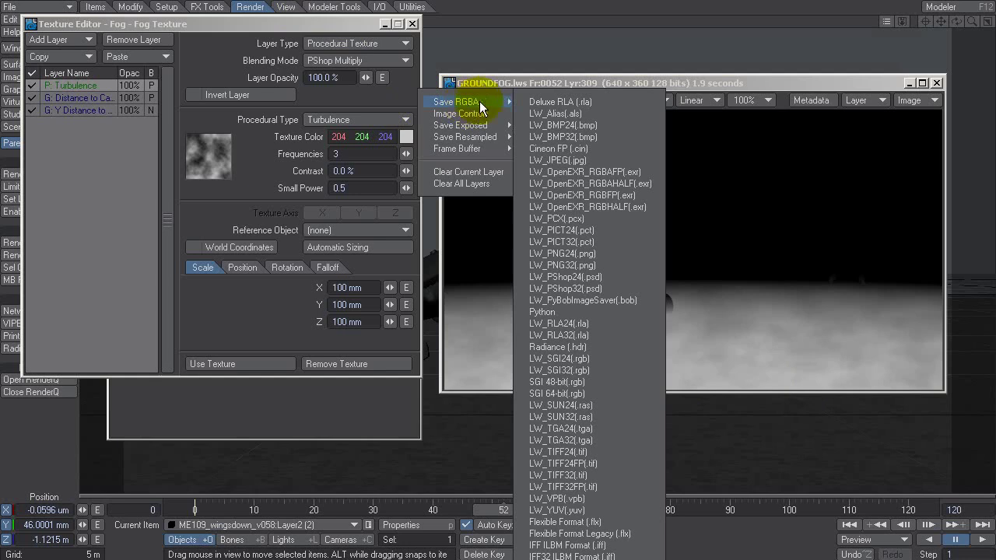
click(576, 159)
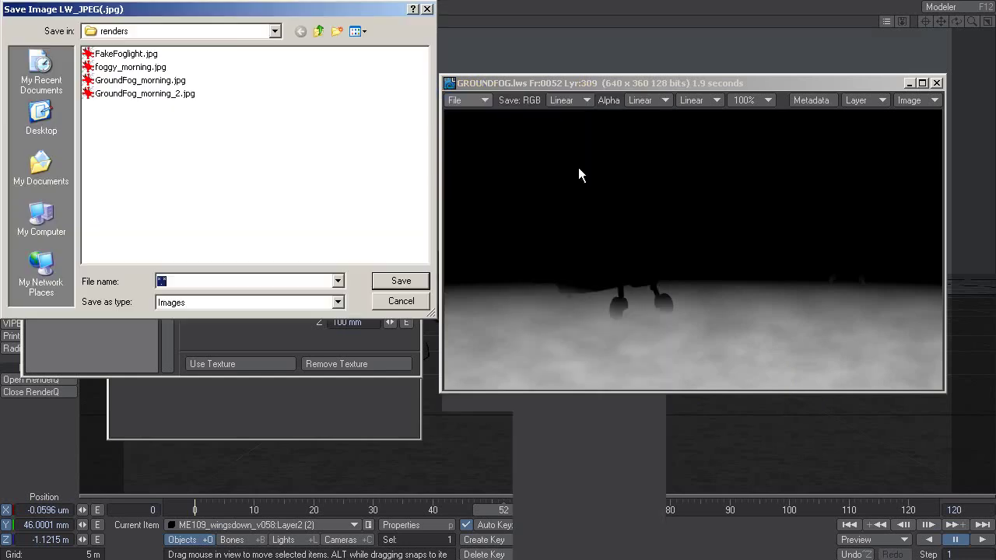
click(140, 93)
double_click(233, 281)
click(238, 281)
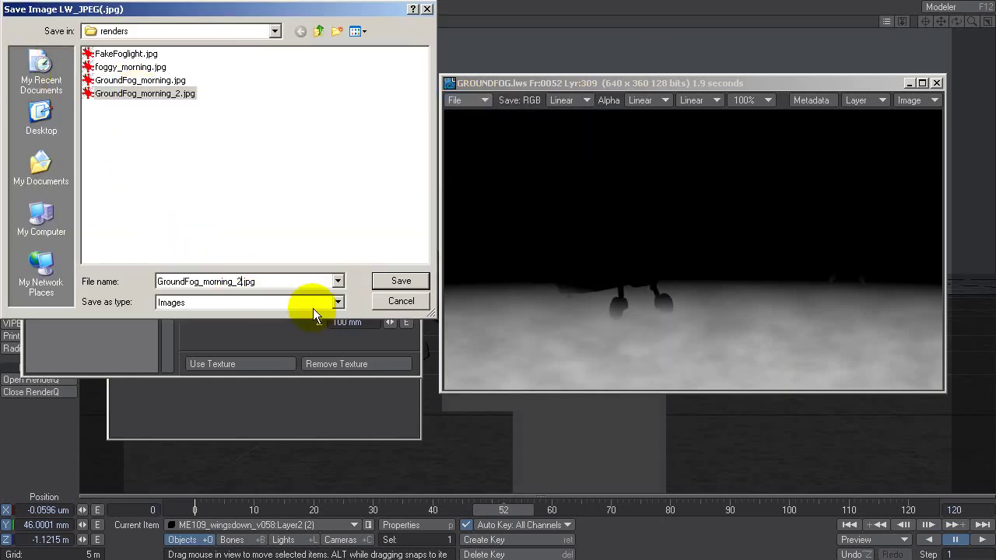
key(BackSpace)
text(3)
key(Return)
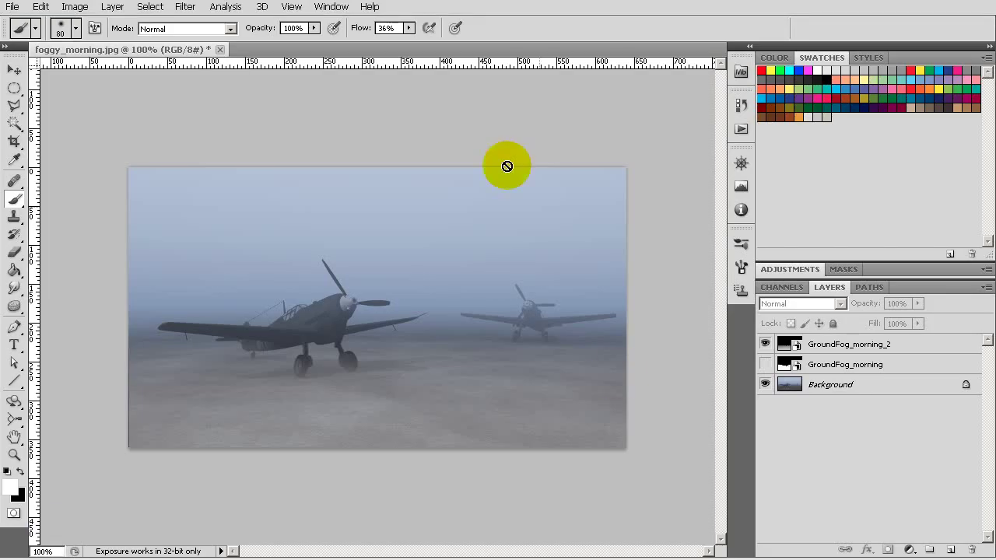
In Photoshop, hide the GroundFog_morning_2 layer and place GroundFog_morning_3.jpg as a new layer.
click(765, 344)
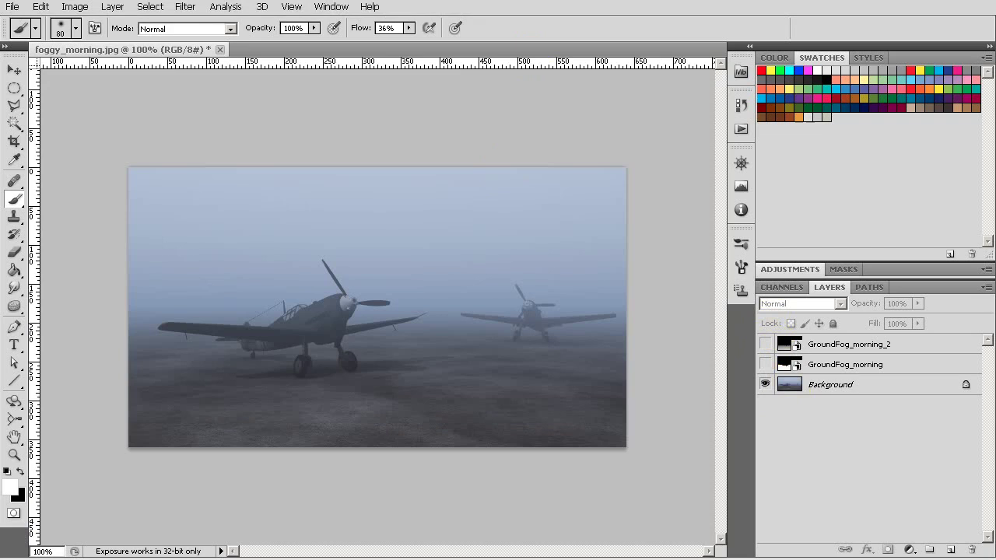
click(12, 7)
click(28, 282)
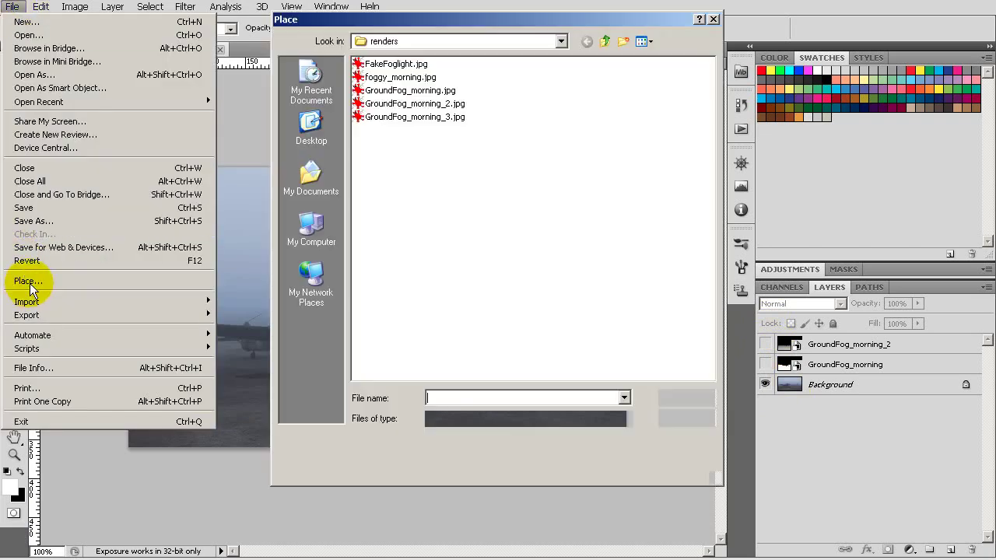
double_click(412, 117)
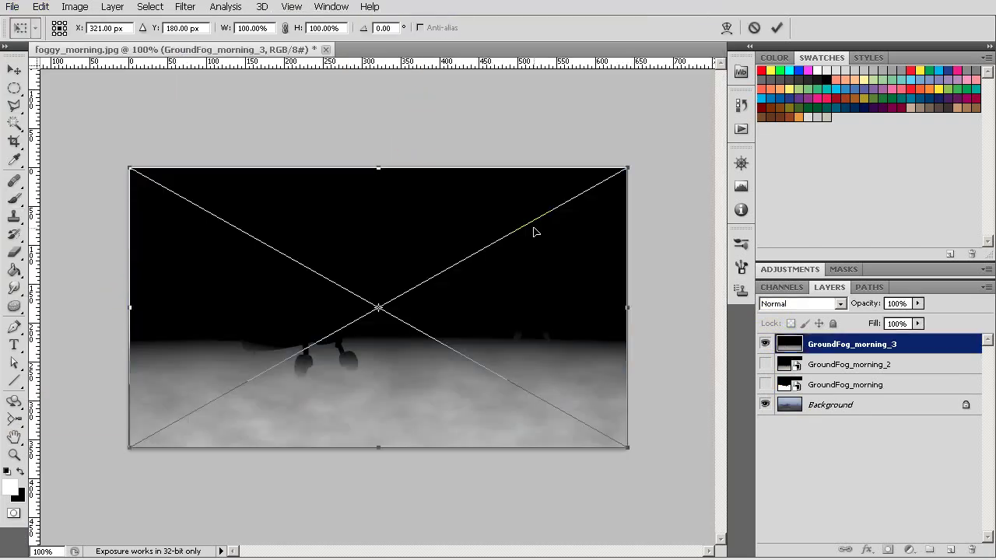
key(Return)
key(b)
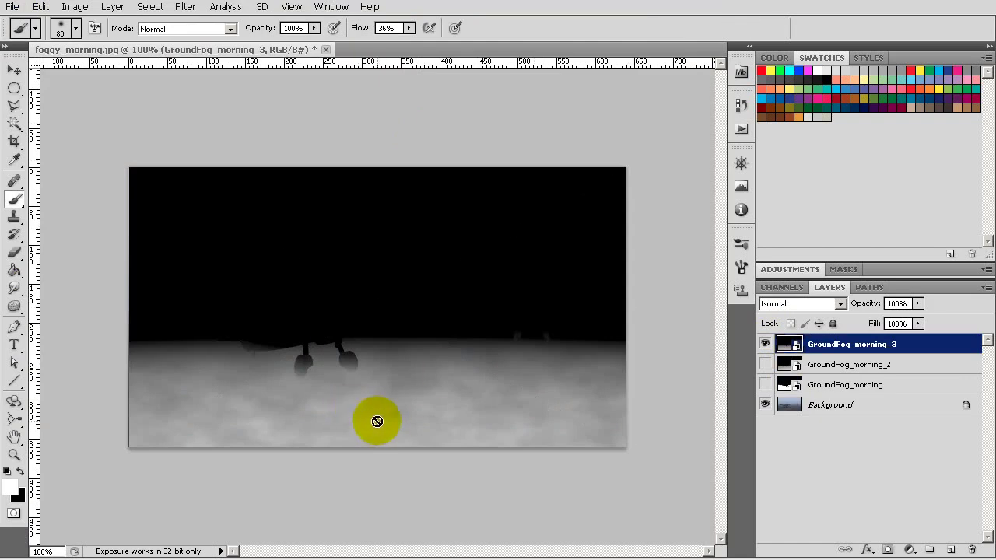
Set the GroundFog_morning_3 layer's blending mode to Screen and lower its opacity to about 51%.
click(787, 303)
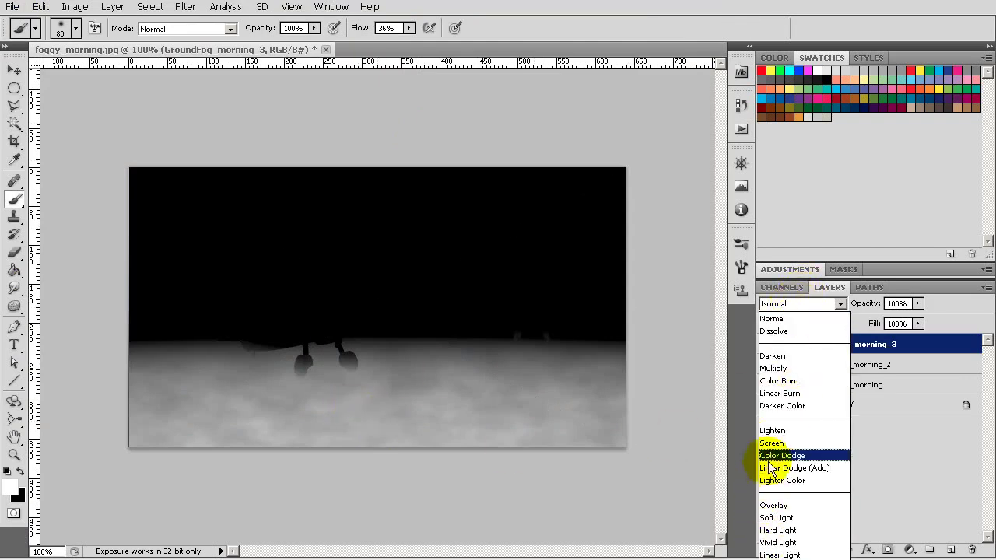
click(772, 443)
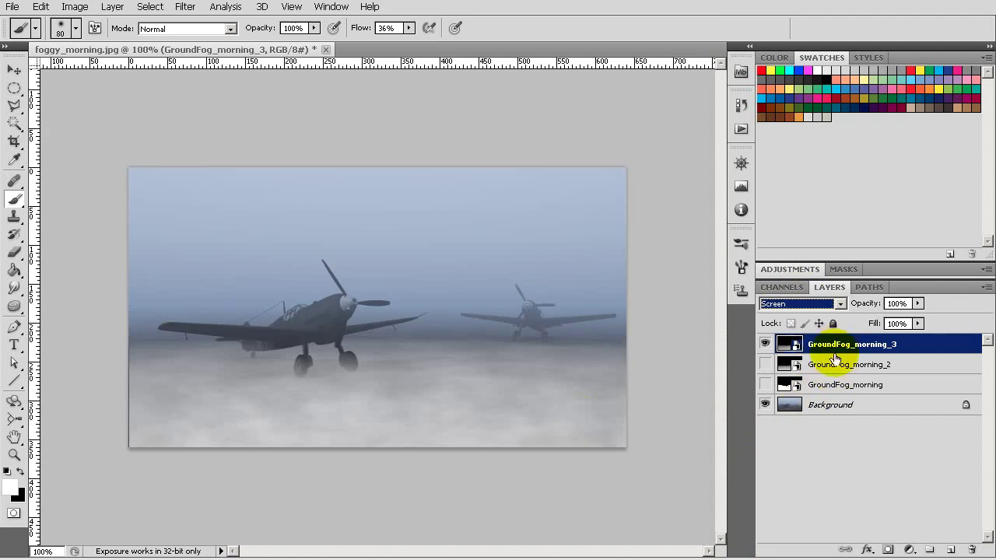
click(917, 304)
drag(905, 322, 879, 317)
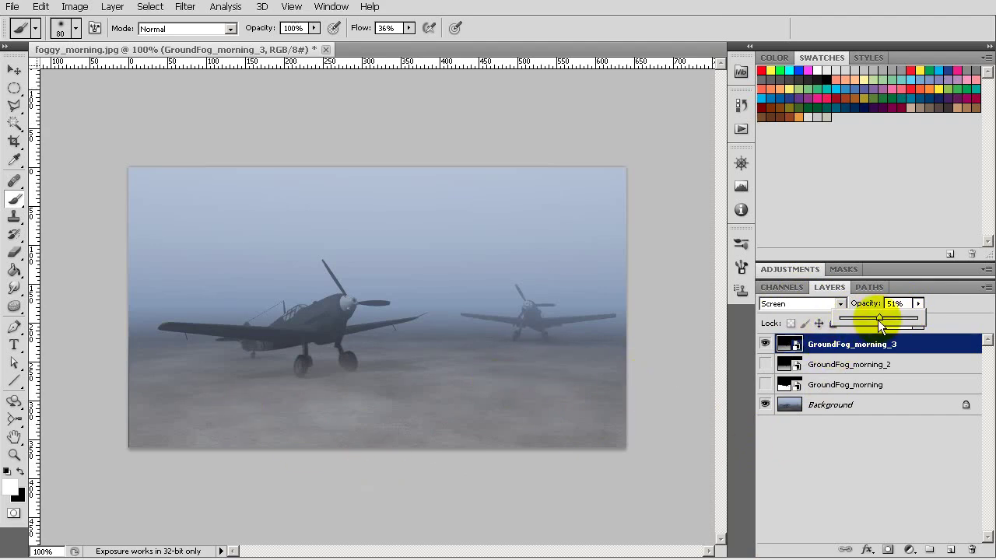
drag(875, 318, 880, 316)
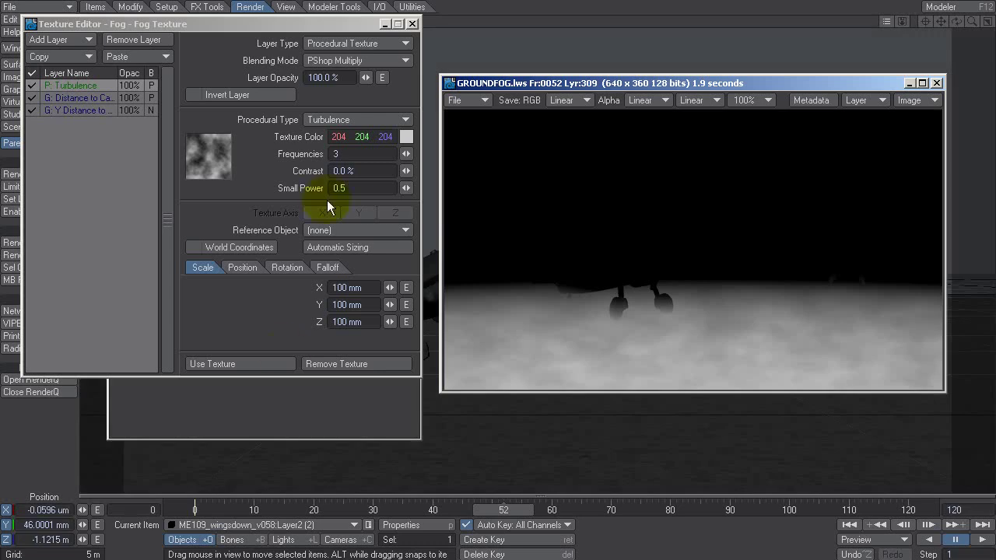
Switch back to LightWave and close the fog's Texture Editor.
click(412, 23)
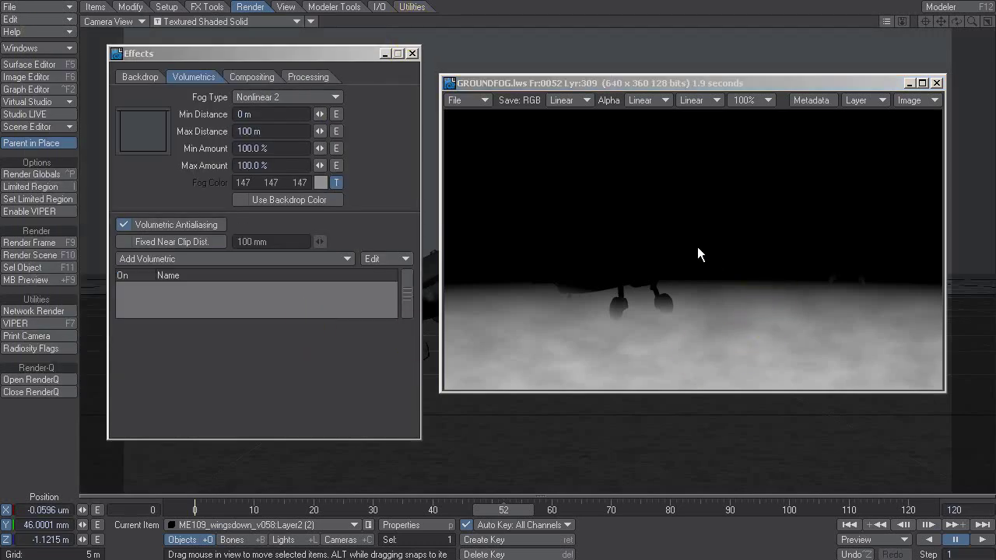